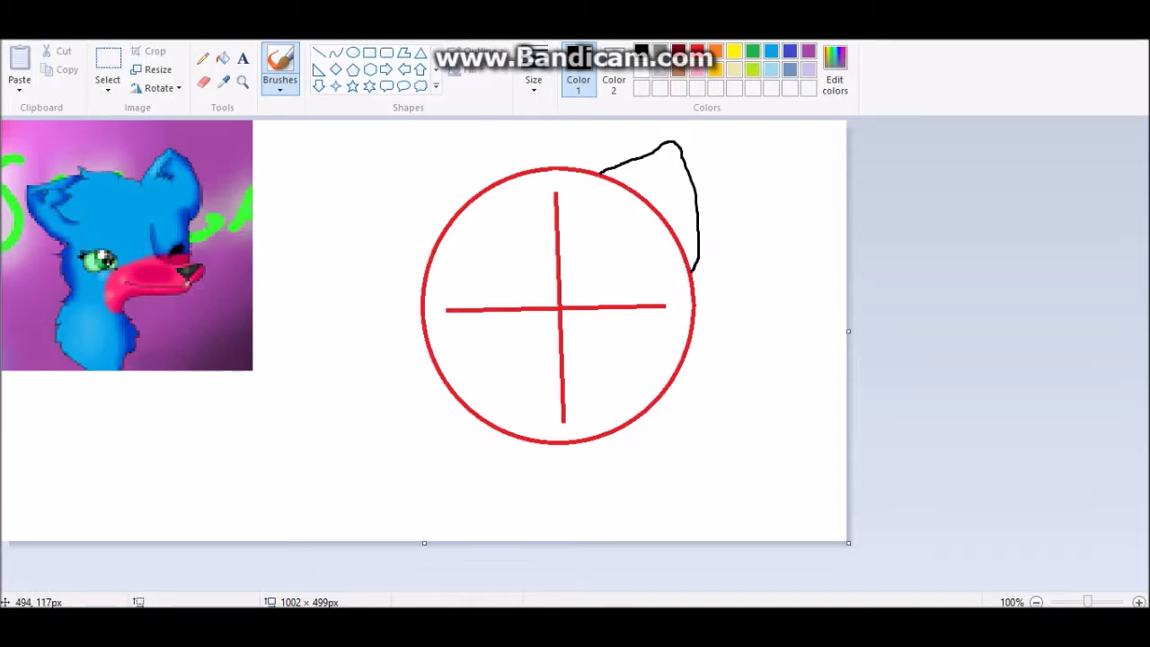
pyautogui.moveTo(492, 184)
pyautogui.mouseDown()
pyautogui.moveTo(451, 190)
pyautogui.moveTo(380, 258)
pyautogui.moveTo(364, 300)
pyautogui.mouseUp()
pyautogui.hotkey('ctrl', 'z')
pyautogui.moveTo(502, 178)
pyautogui.mouseDown()
pyautogui.moveTo(472, 167)
pyautogui.moveTo(397, 225)
pyautogui.moveTo(351, 320)
pyautogui.mouseUp()
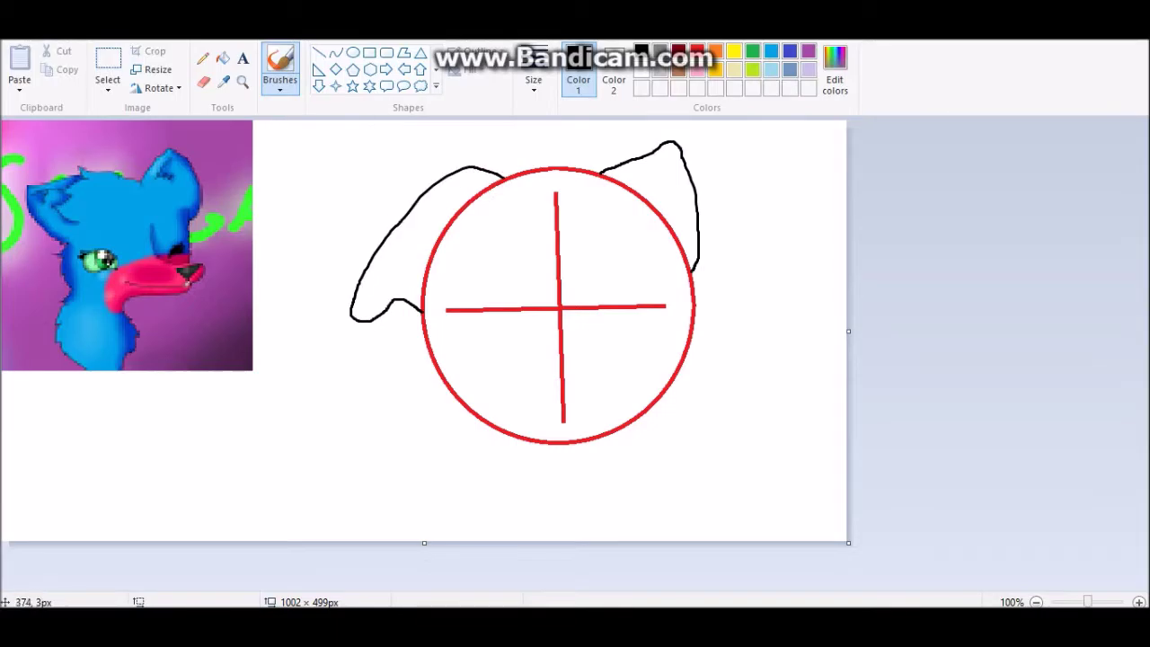
pyautogui.hotkey('ctrl', 'z')
# Draw a drooping ear on the head circle's left side in black, plus an open eye with lashes and a winking eye on the horizontal guide.
pyautogui.moveTo(492, 185)
pyautogui.mouseDown()
pyautogui.moveTo(398, 264)
pyautogui.moveTo(364, 339)
pyautogui.moveTo(430, 334)
pyautogui.mouseUp()
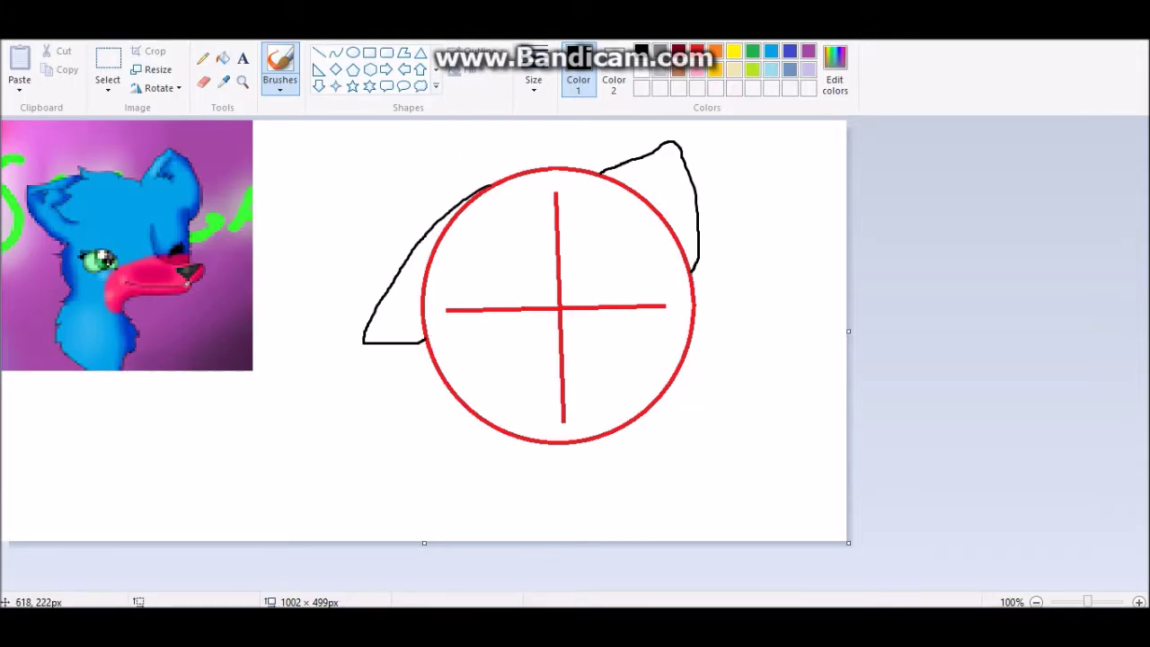
pyautogui.moveTo(545, 311)
pyautogui.mouseDown()
pyautogui.moveTo(511, 279)
pyautogui.moveTo(490, 280)
pyautogui.moveTo(484, 296)
pyautogui.moveTo(537, 314)
pyautogui.moveTo(629, 302)
pyautogui.moveTo(583, 311)
pyautogui.mouseUp()
# Remove the red cross guide by filling its segments white, and clean the red remnants out of the winking eye.
pyautogui.click(223, 59)
pyautogui.click(641, 70)
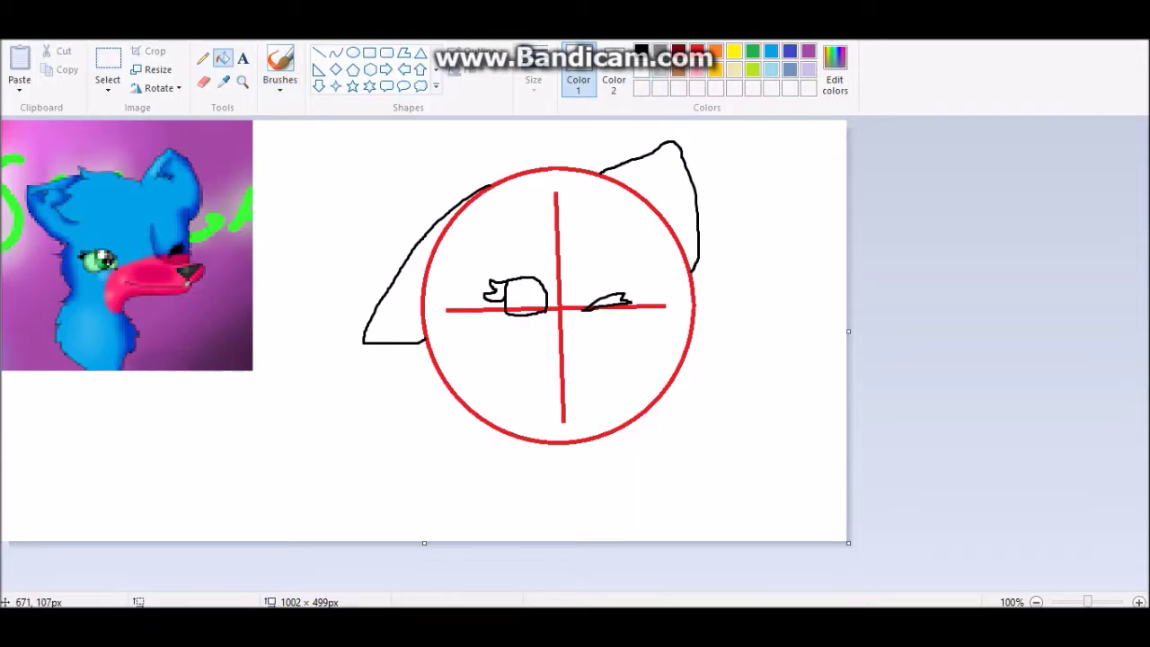
pyautogui.click(558, 279)
pyautogui.click(515, 310)
pyautogui.click(483, 310)
pyautogui.click(643, 305)
pyautogui.scroll(1, 686, 318)
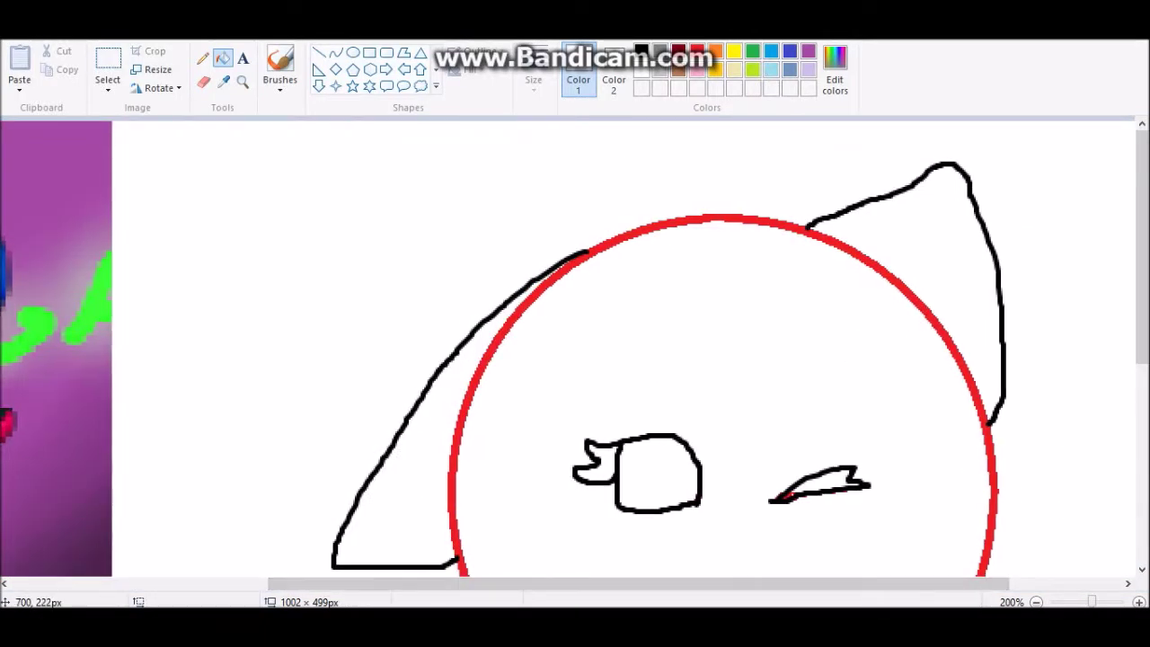
pyautogui.click(202, 58)
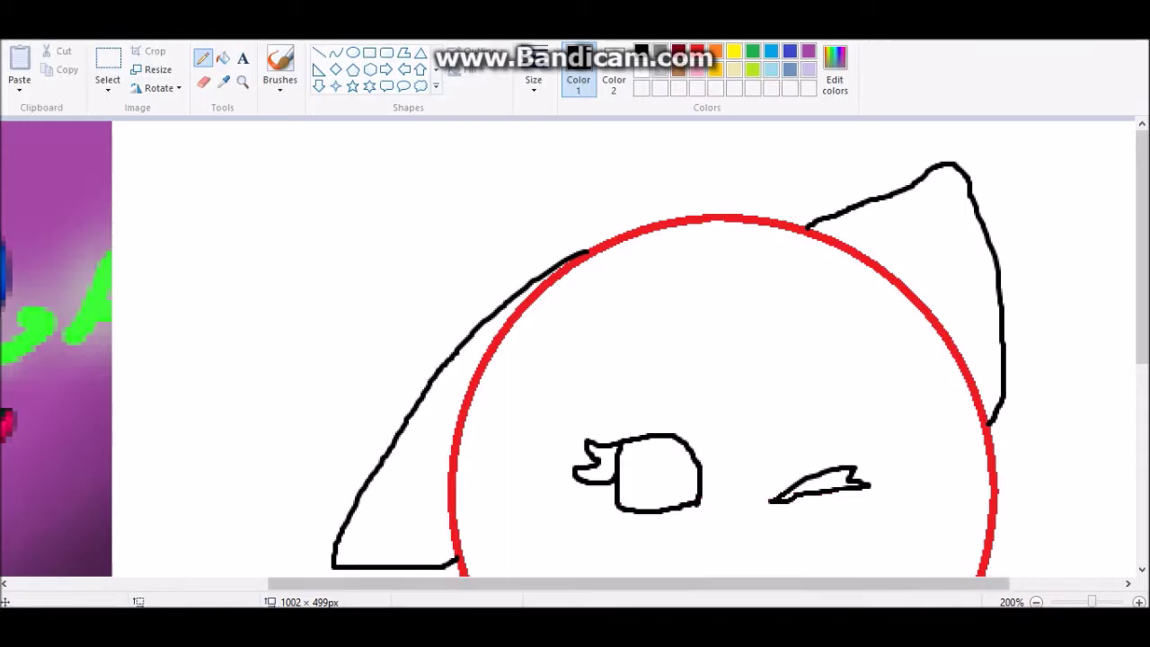
# Recolour the red head circle outline black with a fill.
pyautogui.click(1036, 602)
pyautogui.click(222, 58)
pyautogui.click(605, 177)
# Brush a small triangular nose and a muzzle line that crosses the whole head just above it.
pyautogui.click(279, 67)
pyautogui.moveTo(566, 342)
pyautogui.mouseDown()
pyautogui.moveTo(578, 330)
pyautogui.moveTo(567, 342)
pyautogui.mouseUp()
pyautogui.moveTo(425, 335)
pyautogui.mouseDown()
pyautogui.moveTo(554, 320)
pyautogui.moveTo(688, 339)
pyautogui.mouseUp()
pyautogui.moveTo(586, 373)
pyautogui.mouseDown()
pyautogui.moveTo(530, 385)
pyautogui.moveTo(560, 370)
pyautogui.mouseUp()
pyautogui.hotkey('ctrl', 'z')
pyautogui.moveTo(746, 327)
pyautogui.mouseDown()
pyautogui.moveTo(767, 363)
pyautogui.moveTo(780, 361)
pyautogui.mouseUp()
pyautogui.moveTo(784, 341); pyautogui.dragTo(800, 368)
pyautogui.hotkey('ctrl', 'z')
pyautogui.hotkey('ctrl', 'z')
pyautogui.hotkey('ctrl', 'z')
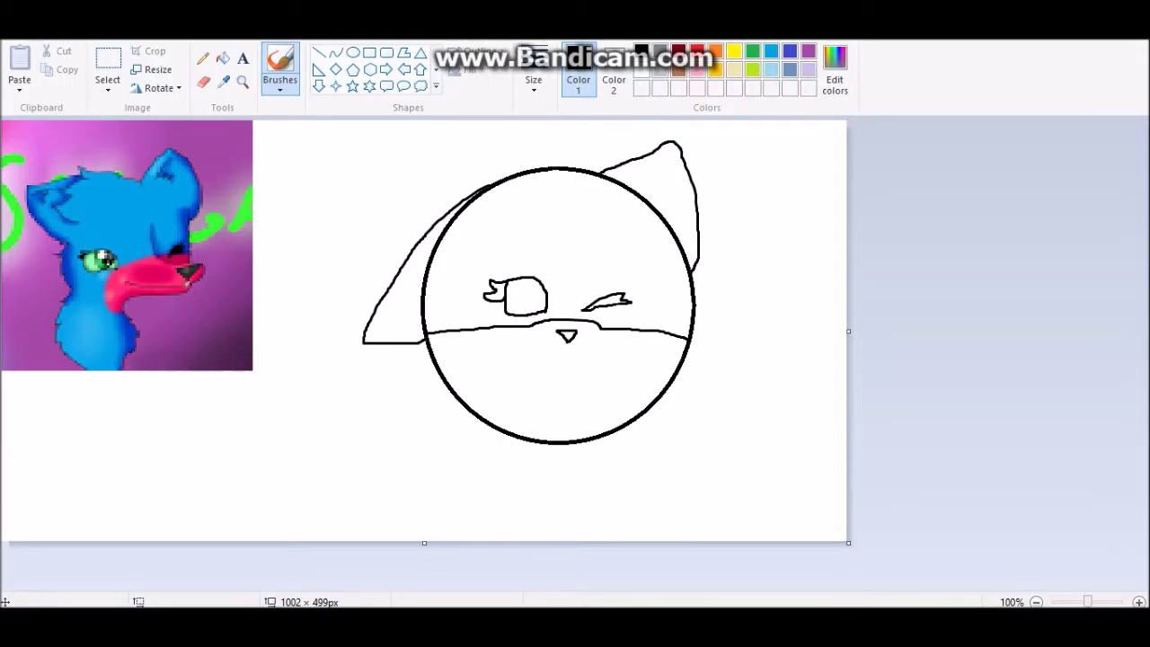
# Draw a short curved smile below and left of the nose.
pyautogui.moveTo(516, 353); pyautogui.dragTo(555, 382)
pyautogui.moveTo(677, 453)
pyautogui.mouseDown()
pyautogui.moveTo(706, 406)
pyautogui.moveTo(741, 431)
pyautogui.mouseUp()
pyautogui.hotkey('ctrl', 'z')
pyautogui.hotkey('ctrl', 'z')
pyautogui.hotkey('ctrl', 'z')
# Draw the iris, pupil and highlight outlines inside the open eye.
pyautogui.moveTo(518, 281)
pyautogui.mouseDown()
pyautogui.moveTo(539, 296)
pyautogui.moveTo(539, 283)
pyautogui.mouseUp()
pyautogui.click(1139, 601)
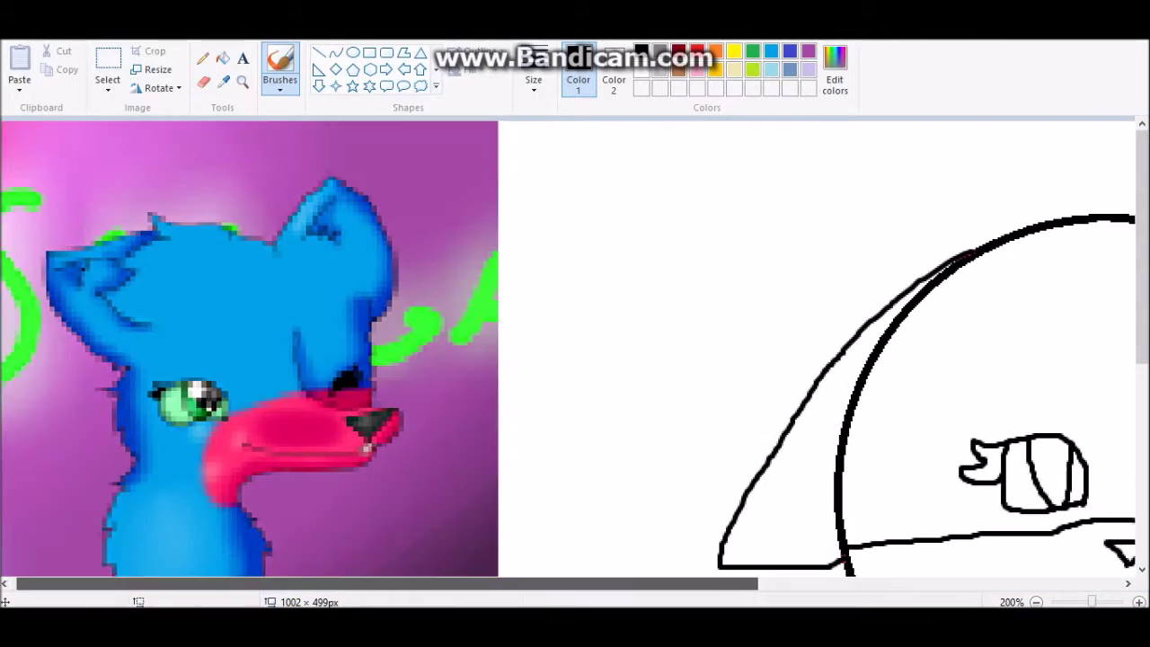
pyautogui.moveTo(680, 583); pyautogui.dragTo(754, 583)
pyautogui.moveTo(925, 455)
pyautogui.mouseDown()
pyautogui.moveTo(940, 454)
pyautogui.moveTo(946, 437)
pyautogui.mouseUp()
pyautogui.moveTo(954, 483); pyautogui.dragTo(957, 497)
pyautogui.moveTo(941, 454); pyautogui.dragTo(954, 485)
pyautogui.moveTo(860, 314); pyautogui.dragTo(885, 334)
pyautogui.moveTo(901, 294); pyautogui.dragTo(844, 394)
pyautogui.moveTo(945, 339)
pyautogui.mouseDown()
pyautogui.moveTo(949, 386)
pyautogui.moveTo(986, 392)
pyautogui.mouseUp()
pyautogui.moveTo(995, 314); pyautogui.dragTo(988, 391)
pyautogui.moveTo(1068, 254); pyautogui.dragTo(1068, 386)
pyautogui.hotkey('ctrl', 'z')
pyautogui.hotkey('ctrl', 'z')
pyautogui.hotkey('ctrl', 'z')
pyautogui.hotkey('ctrl', 'z')
pyautogui.hotkey('ctrl', 'z')
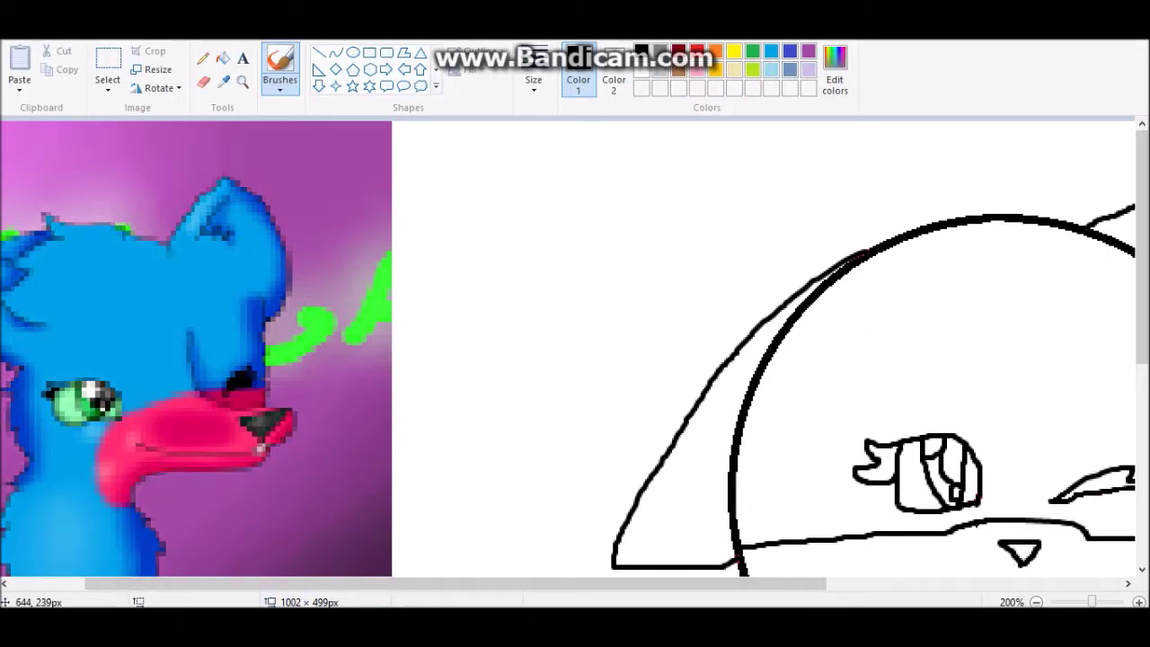
# Draw two neck lines from the underside of the head down to the canvas edge.
pyautogui.click(1035, 601)
pyautogui.moveTo(496, 429); pyautogui.dragTo(478, 543)
pyautogui.moveTo(620, 429); pyautogui.dragTo(615, 542)
pyautogui.moveTo(578, 195)
pyautogui.mouseDown()
pyautogui.moveTo(530, 209)
pyautogui.moveTo(503, 240)
pyautogui.mouseUp()
pyautogui.hotkey('ctrl', 'z')
pyautogui.moveTo(600, 203)
pyautogui.mouseDown()
pyautogui.moveTo(512, 184)
pyautogui.moveTo(531, 199)
pyautogui.moveTo(482, 217)
pyautogui.moveTo(531, 247)
pyautogui.mouseUp()
pyautogui.hotkey('ctrl', 'z')
# Draw a closed, jagged hair tuft on the forehead.
pyautogui.moveTo(577, 185)
pyautogui.mouseDown()
pyautogui.moveTo(508, 222)
pyautogui.moveTo(535, 242)
pyautogui.moveTo(579, 235)
pyautogui.moveTo(577, 183)
pyautogui.mouseUp()
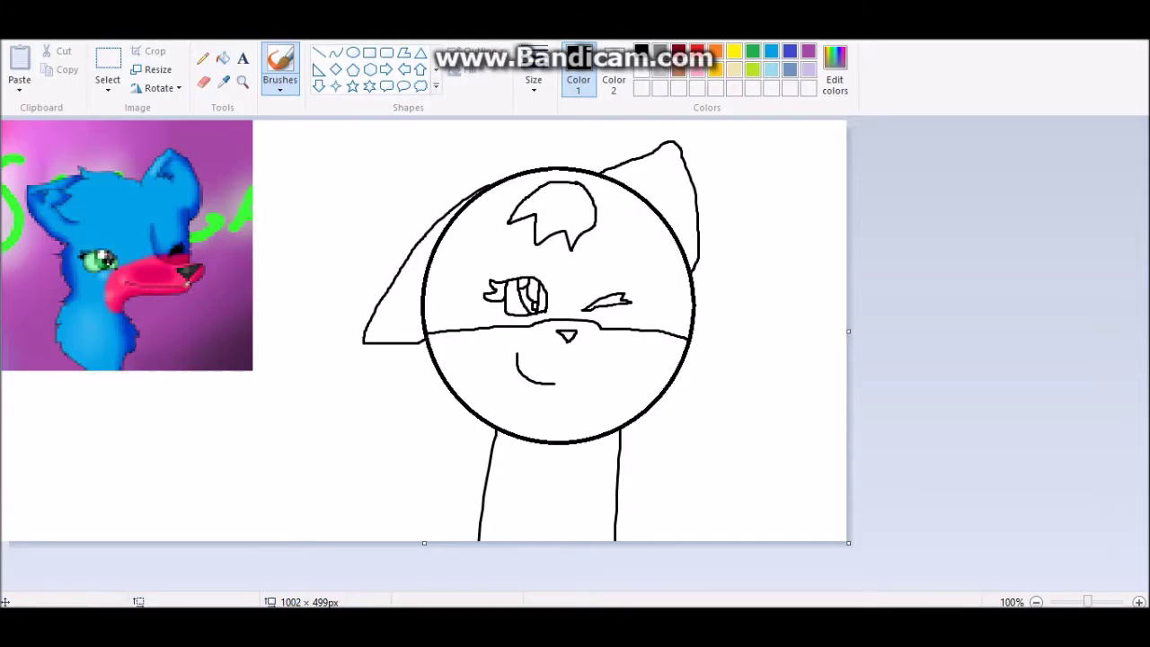
# Sample the blue fur colour from the reference picture and fill both ears and the upper face with it.
pyautogui.click(224, 81)
pyautogui.click(135, 207)
pyautogui.click(223, 58)
pyautogui.click(424, 319)
pyautogui.click(575, 251)
pyautogui.click(669, 184)
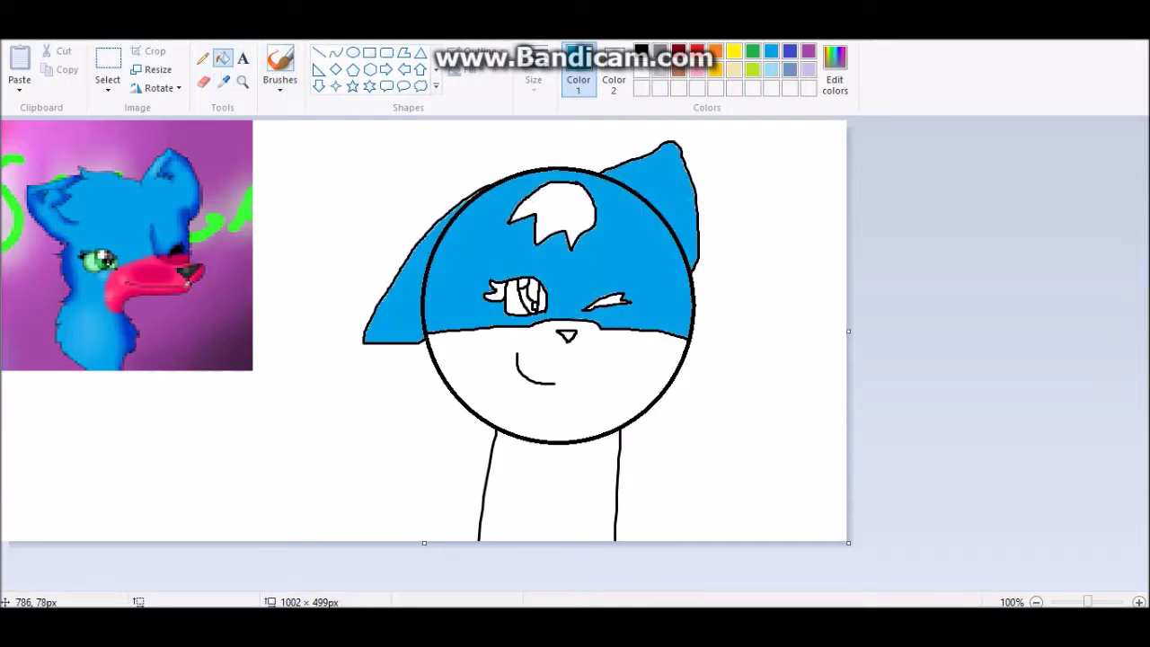
pyautogui.click(224, 82)
pyautogui.click(134, 288)
pyautogui.click(458, 364)
# Fill the muzzle area with the lighter pink sampled from the reference snout.
pyautogui.click(223, 82)
pyautogui.click(126, 285)
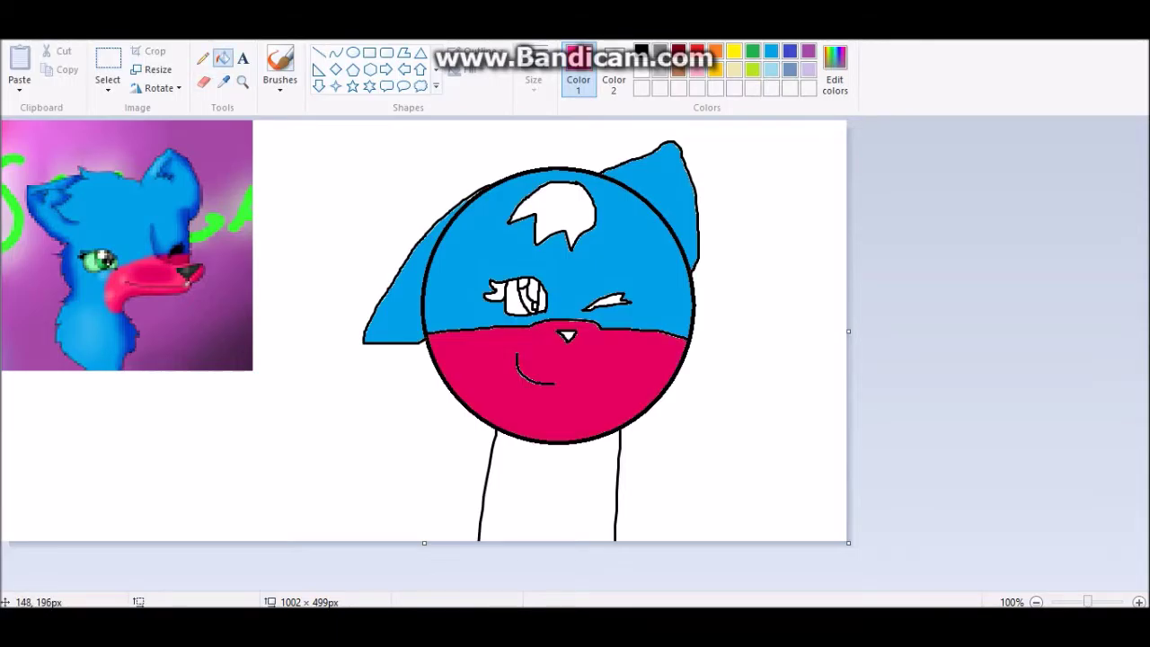
pyautogui.click(451, 358)
# Fill the neck with the blue fur colour sampled from the reference picture.
pyautogui.click(224, 80)
pyautogui.click(134, 207)
pyautogui.click(550, 472)
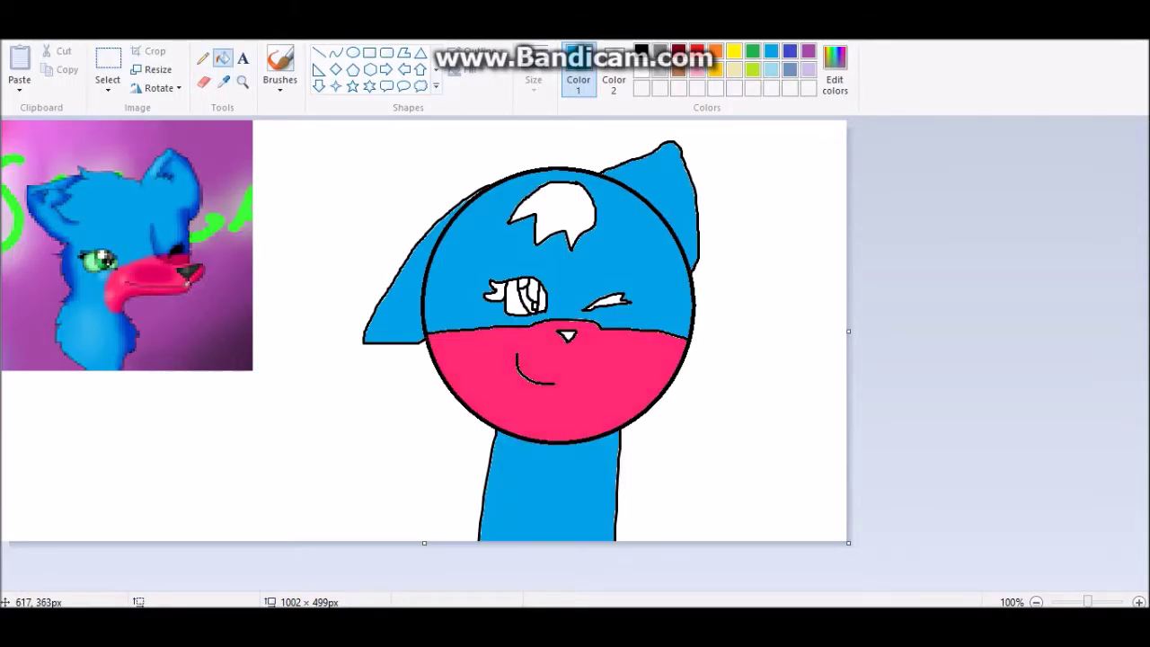
pyautogui.click(553, 205)
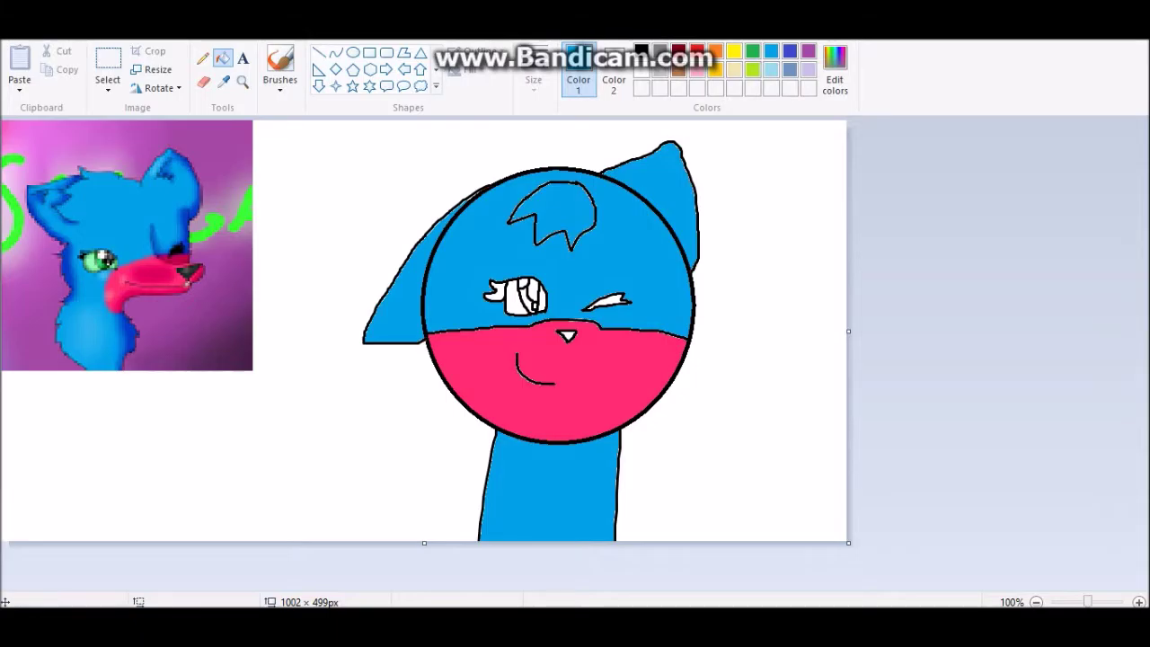
pyautogui.click(770, 71)
pyautogui.click(546, 219)
pyautogui.click(771, 52)
pyautogui.click(561, 208)
# Fill the hair tuft with light turquoise.
pyautogui.click(771, 70)
pyautogui.click(562, 207)
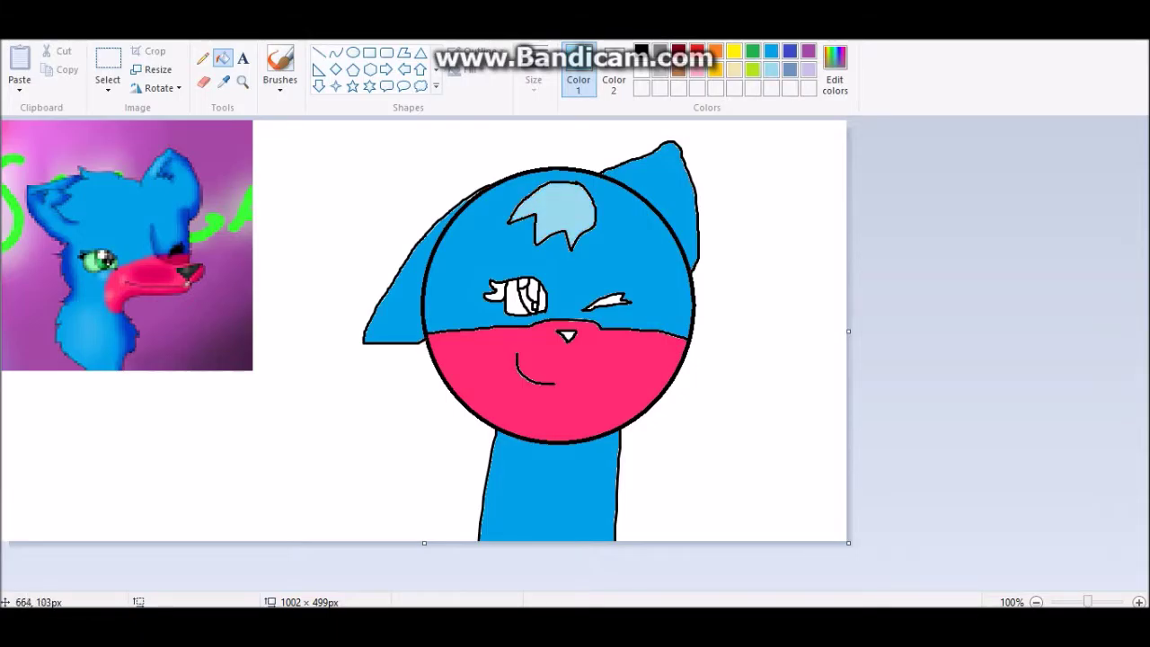
# Fill the open eye's outer iris areas light green and its inner iris band with the darker green sampled from the reference eye.
pyautogui.click(513, 301)
pyautogui.click(542, 305)
pyautogui.click(1139, 602)
pyautogui.click(223, 81)
pyautogui.click(202, 406)
pyautogui.click(1045, 462)
# Sample near-black from the reference eye and fill the pupil, eyelashes, winking eye and nose with it.
pyautogui.click(224, 82)
pyautogui.click(207, 420)
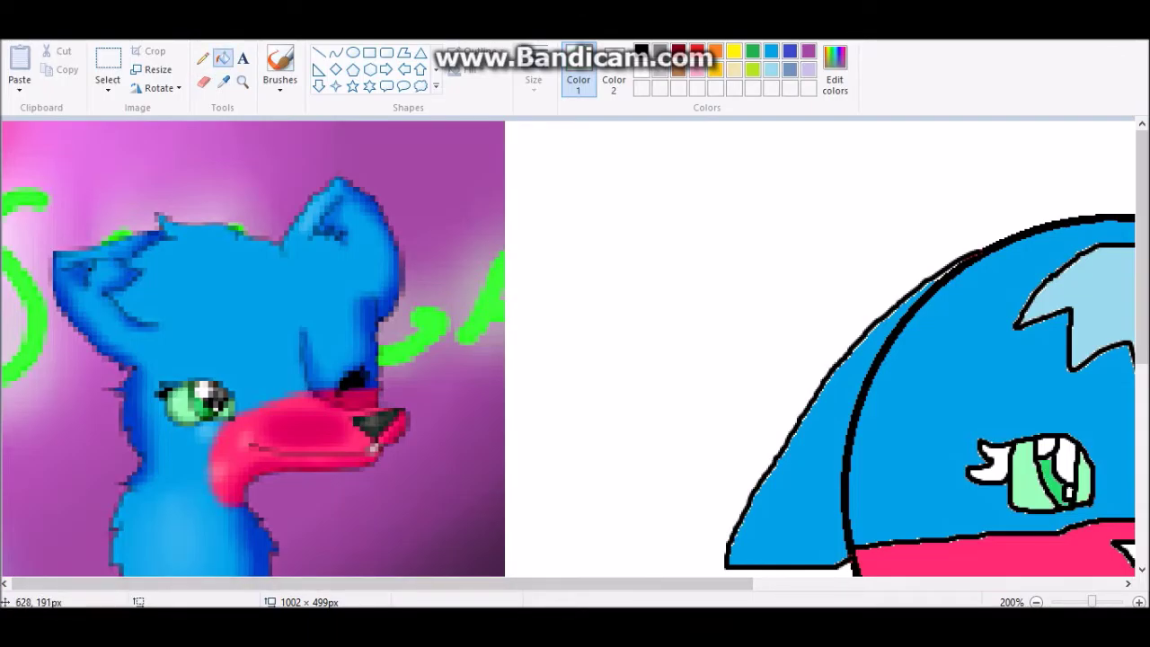
pyautogui.click(224, 82)
pyautogui.click(211, 399)
pyautogui.click(1066, 460)
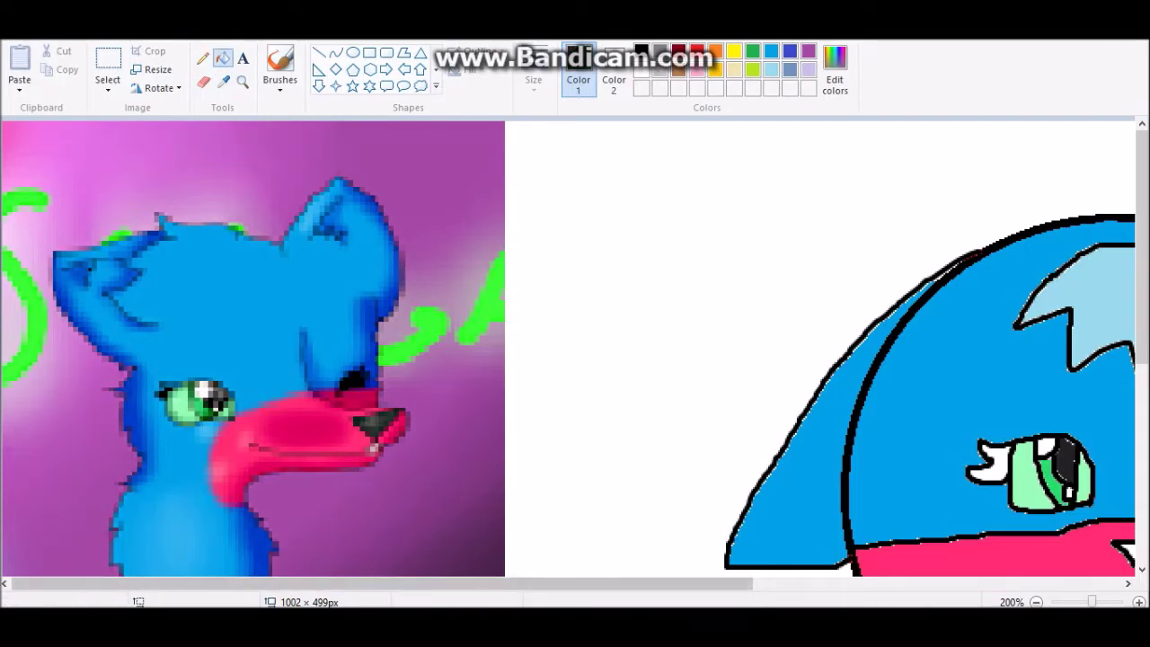
pyautogui.click(993, 462)
pyautogui.click(1127, 549)
pyautogui.click(1035, 602)
# Shade the hair tuft's outer edge by pencilling a contour in a slightly darker light turquoise and filling the band outside it.
pyautogui.click(280, 59)
pyautogui.click(1138, 601)
pyautogui.moveTo(1141, 247); pyautogui.dragTo(1142, 305)
pyautogui.click(1139, 601)
pyautogui.click(1138, 602)
pyautogui.moveTo(269, 584)
pyautogui.mouseDown()
pyautogui.moveTo(827, 584)
pyautogui.moveTo(776, 584)
pyautogui.mouseUp()
pyautogui.moveTo(1142, 287); pyautogui.dragTo(1141, 245)
pyautogui.click(203, 58)
pyautogui.click(771, 70)
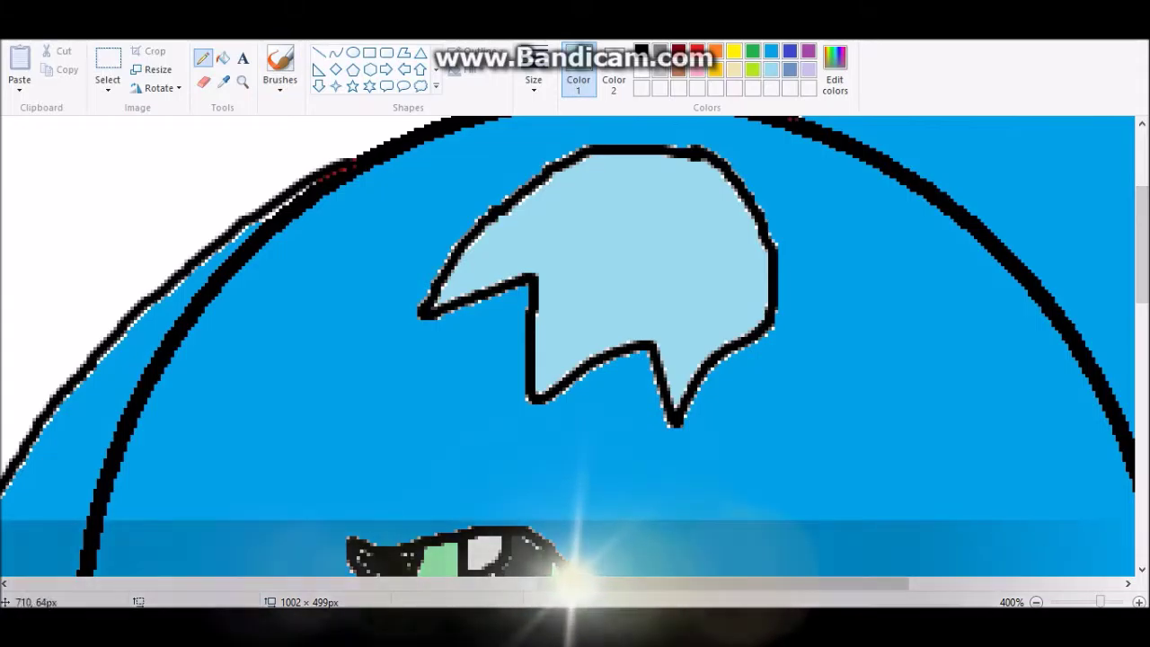
pyautogui.click(834, 69)
pyautogui.moveTo(752, 235); pyautogui.dragTo(752, 246)
pyautogui.click(418, 426)
pyautogui.moveTo(454, 295)
pyautogui.mouseDown()
pyautogui.moveTo(580, 192)
pyautogui.moveTo(706, 194)
pyautogui.moveTo(727, 277)
pyautogui.moveTo(674, 393)
pyautogui.mouseUp()
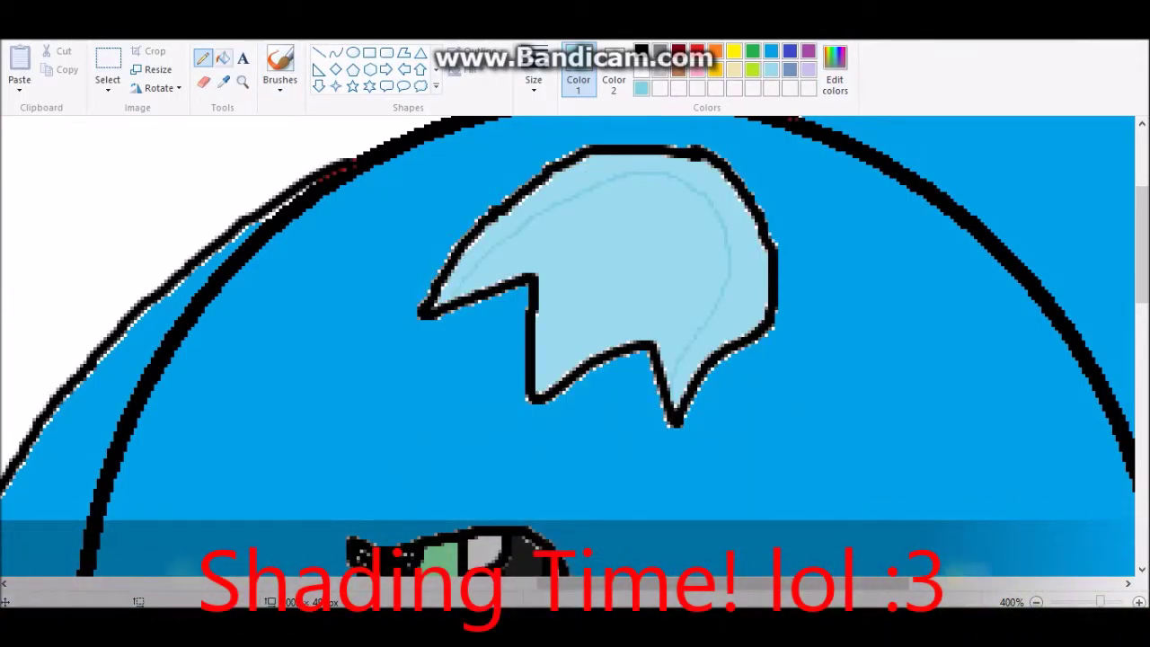
pyautogui.click(222, 59)
pyautogui.click(744, 244)
# Mix a darker turquoise, pencil a shading contour inside the upright right ear and fill the strip along its upper edge.
pyautogui.moveTo(1142, 245); pyautogui.dragTo(1141, 187)
pyautogui.moveTo(718, 584); pyautogui.dragTo(871, 584)
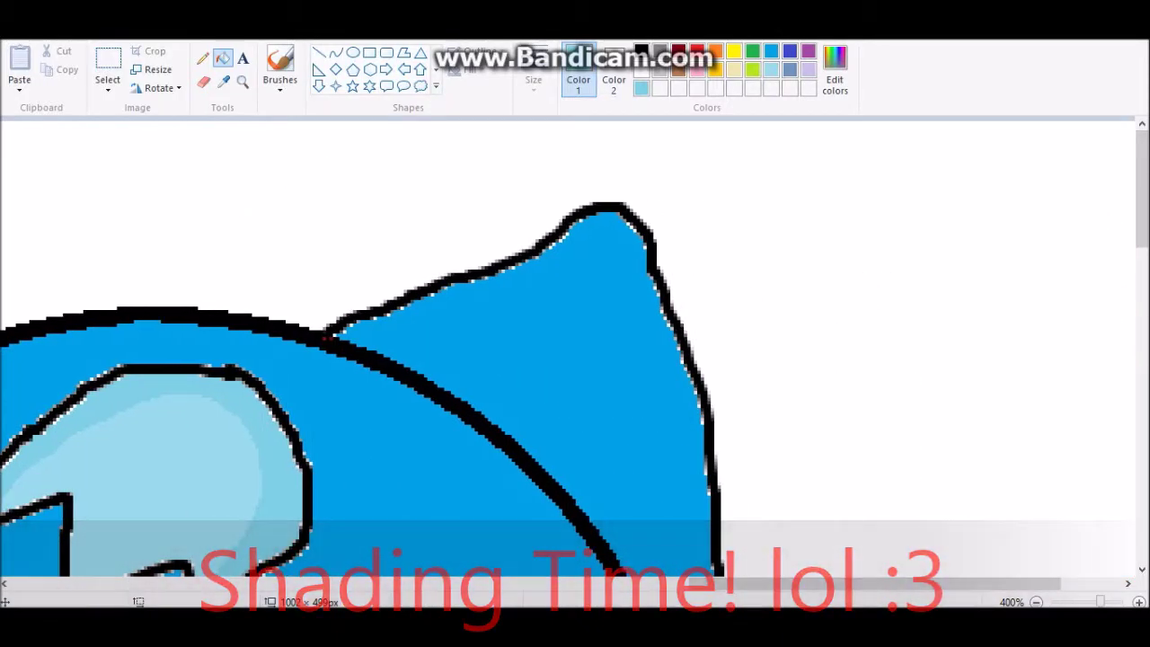
pyautogui.click(770, 51)
pyautogui.click(834, 69)
pyautogui.moveTo(753, 279); pyautogui.dragTo(752, 290)
pyautogui.click(418, 426)
pyautogui.click(203, 58)
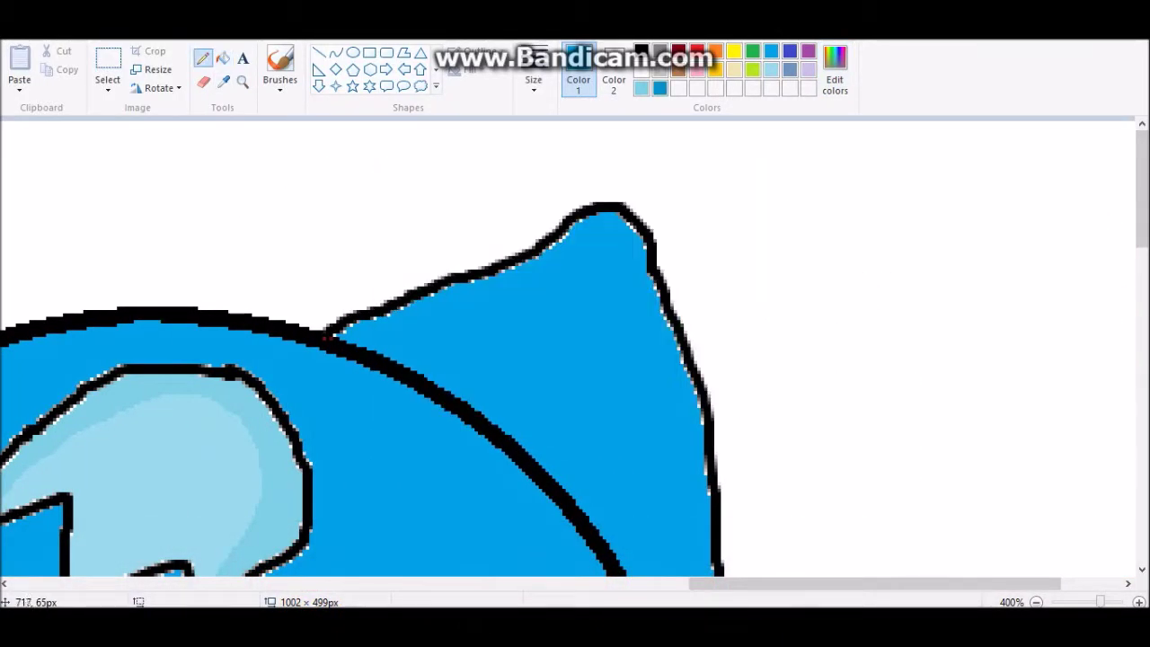
pyautogui.moveTo(613, 245); pyautogui.dragTo(634, 235)
pyautogui.click(222, 58)
pyautogui.click(556, 256)
# Fill the whole upper face around the hair tuft with the darker turquoise.
pyautogui.moveTo(871, 584); pyautogui.dragTo(601, 583)
pyautogui.click(682, 494)
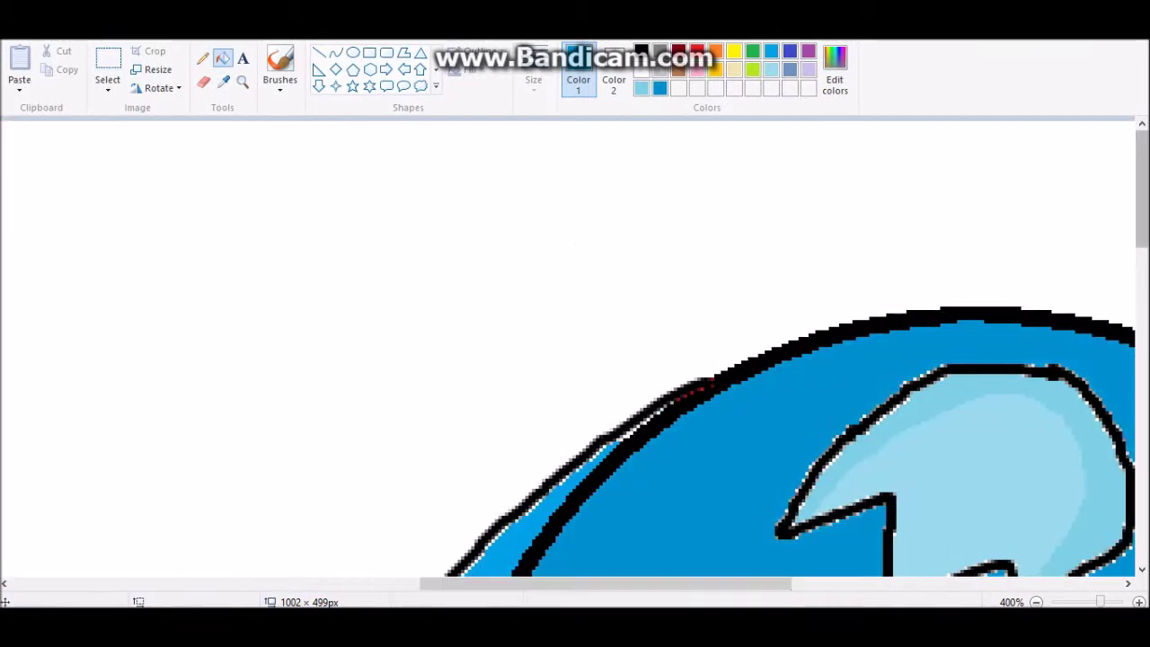
# Pencil a shading contour down the drooping left ear in the darker turquoise and fill the strip along its outer edge.
pyautogui.moveTo(1141, 187); pyautogui.dragTo(1142, 259)
pyautogui.click(202, 58)
pyautogui.moveTo(592, 193); pyautogui.dragTo(530, 279)
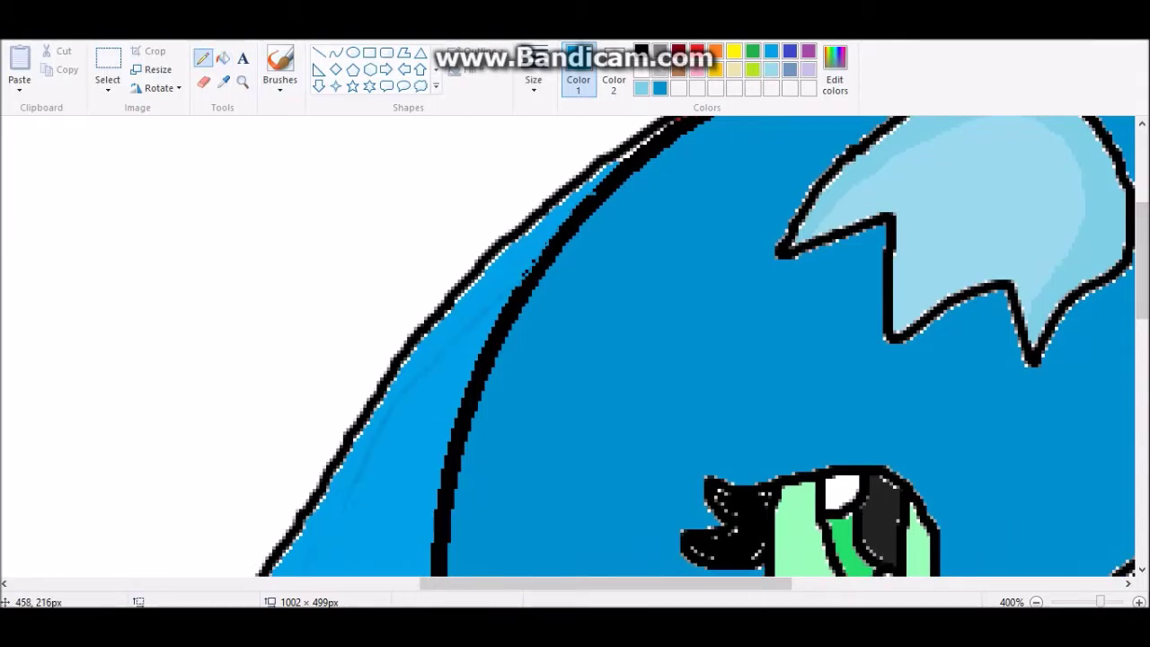
pyautogui.scroll(-3, 575, 350)
pyautogui.moveTo(244, 456); pyautogui.dragTo(237, 482)
pyautogui.click(223, 59)
pyautogui.click(356, 203)
# Mix a lighter blue, pencil a contour down the upper face's left side and fill the band beside the head outline with it.
pyautogui.moveTo(1142, 323)
pyautogui.mouseDown()
pyautogui.moveTo(1141, 442)
pyautogui.moveTo(1142, 256)
pyautogui.moveTo(1141, 326)
pyautogui.moveTo(1140, 305)
pyautogui.mouseUp()
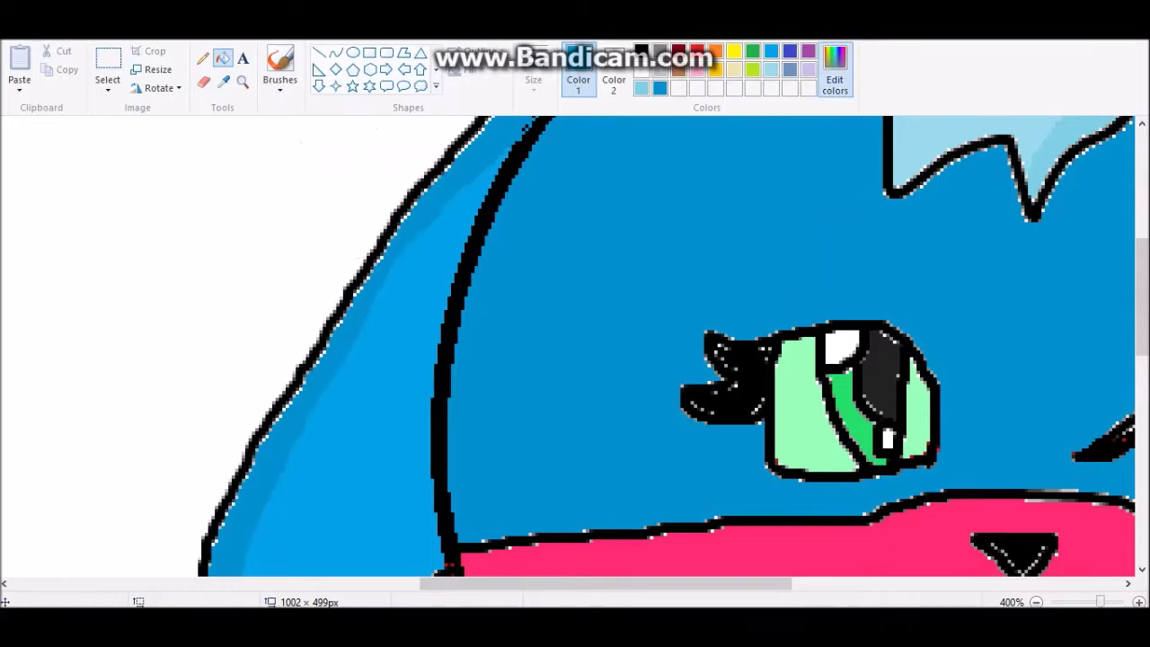
pyautogui.click(834, 72)
pyautogui.click(417, 427)
pyautogui.click(203, 58)
pyautogui.click(1036, 602)
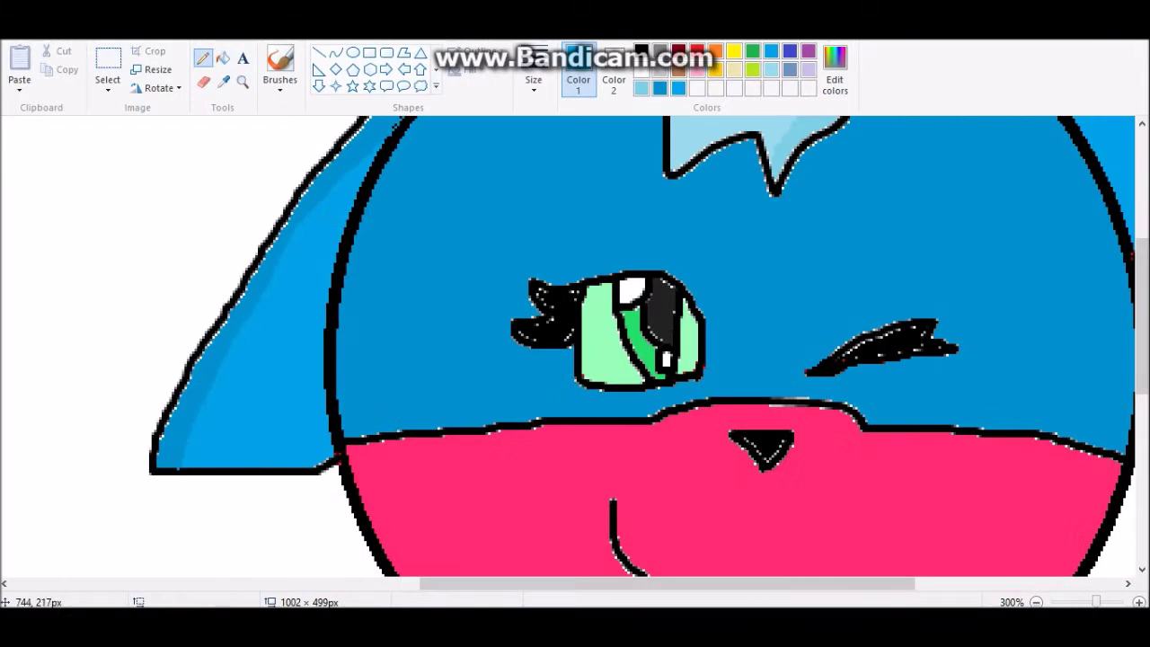
pyautogui.moveTo(1141, 353); pyautogui.dragTo(1141, 315)
pyautogui.scroll(2, 575, 345)
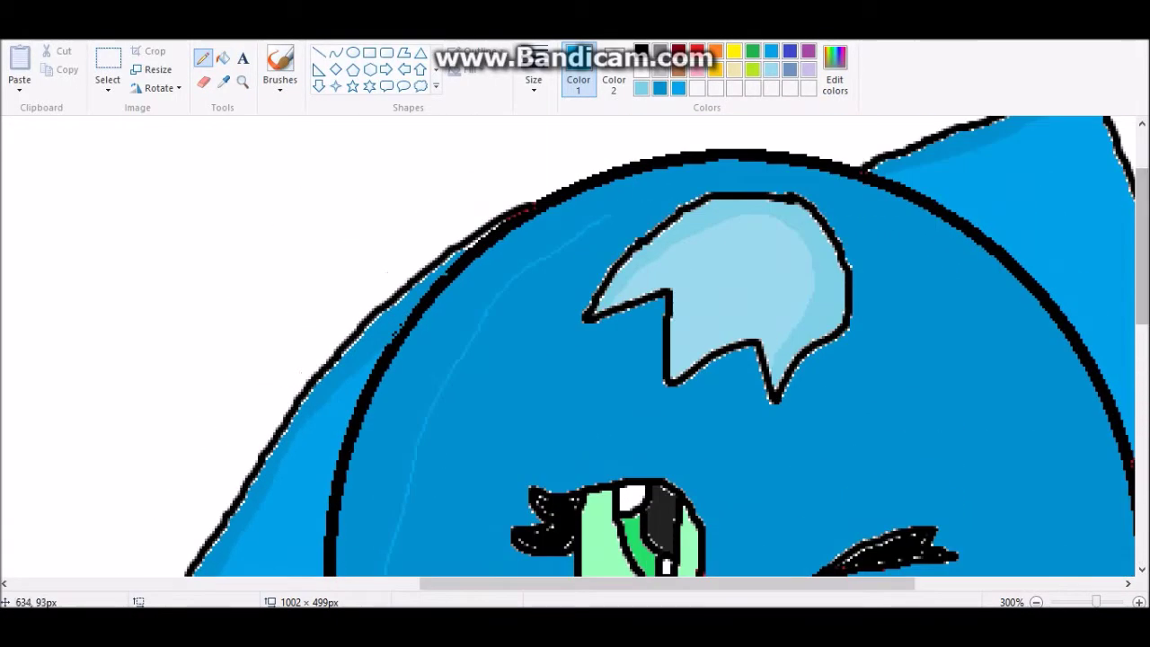
pyautogui.click(223, 58)
pyautogui.click(413, 386)
# Mix a lighter pink (RGB 255, 98, 149), pencil a contour down the muzzle's left side and fill the strip beside the head outline.
pyautogui.moveTo(1141, 260)
pyautogui.mouseDown()
pyautogui.moveTo(1141, 316)
pyautogui.moveTo(1142, 261)
pyautogui.mouseUp()
pyautogui.click(1035, 602)
pyautogui.scroll(-4, 575, 345)
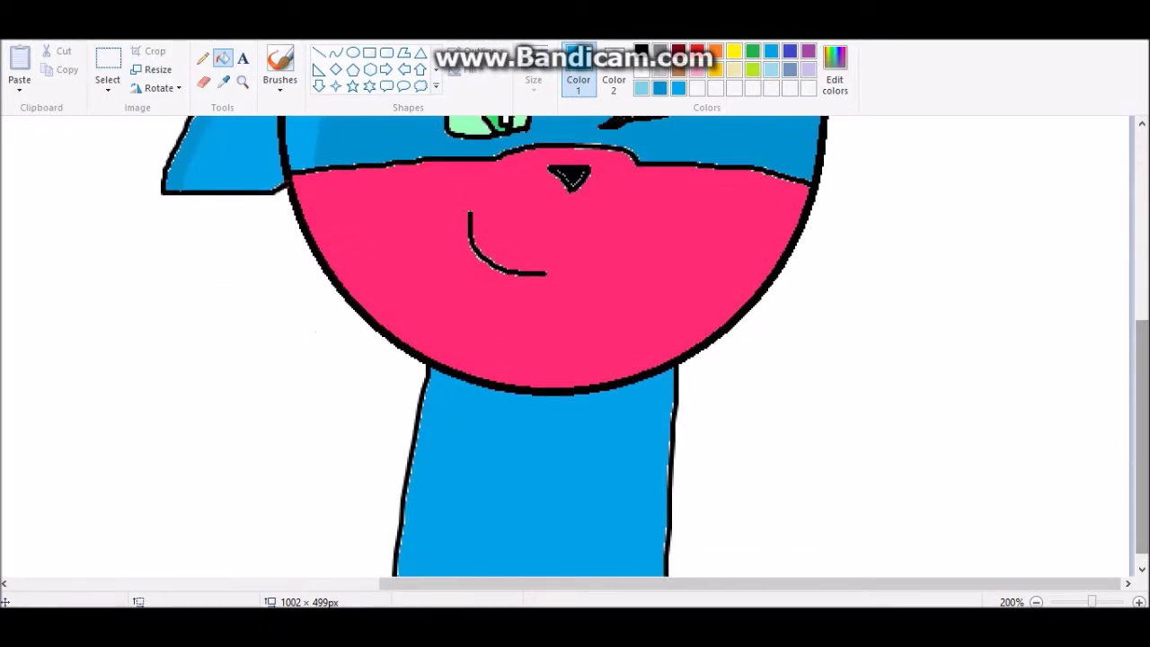
pyautogui.click(834, 70)
pyautogui.moveTo(752, 260); pyautogui.dragTo(752, 246)
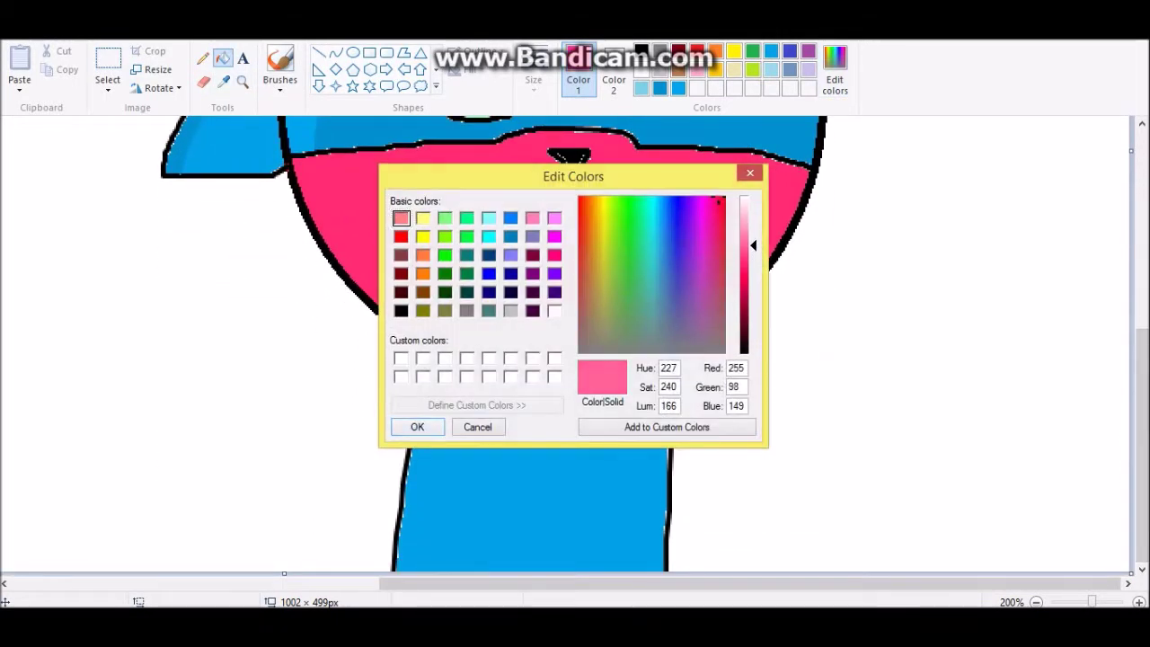
pyautogui.click(418, 427)
pyautogui.click(203, 59)
pyautogui.moveTo(324, 156); pyautogui.dragTo(361, 228)
pyautogui.moveTo(447, 328); pyautogui.dragTo(487, 363)
pyautogui.click(222, 58)
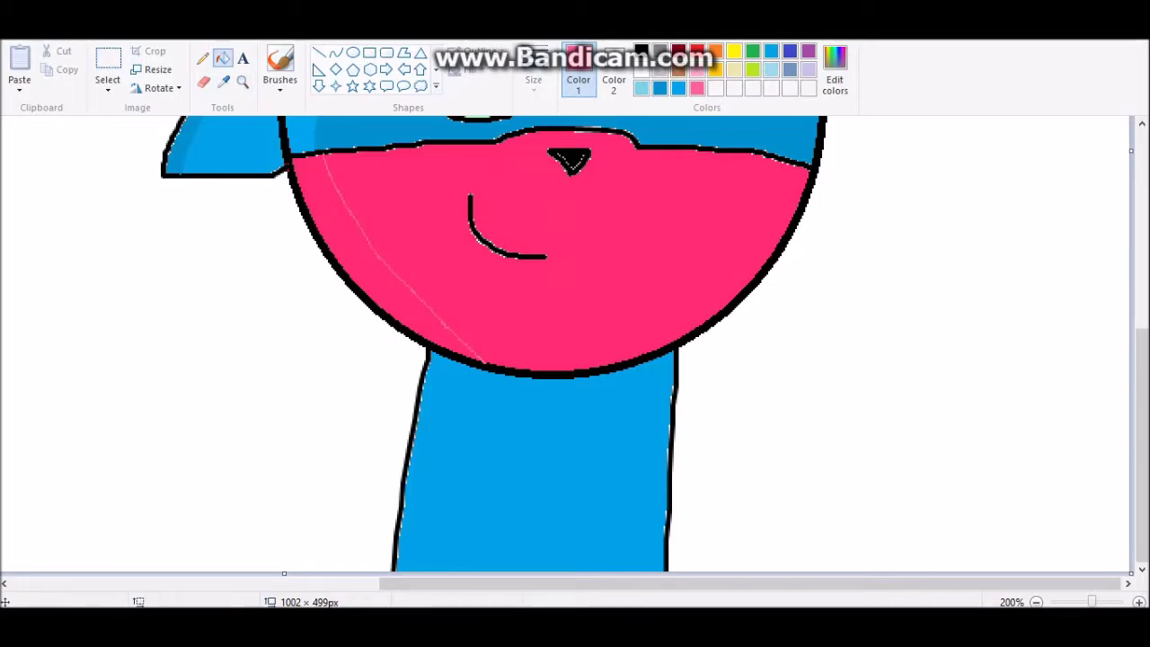
pyautogui.click(373, 283)
# Mix a slightly darker turquoise, pencil a line down the neck and fill the strip along its left edge as shading.
pyautogui.moveTo(1142, 404); pyautogui.dragTo(1142, 271)
pyautogui.moveTo(1141, 272); pyautogui.dragTo(1142, 404)
pyautogui.click(771, 51)
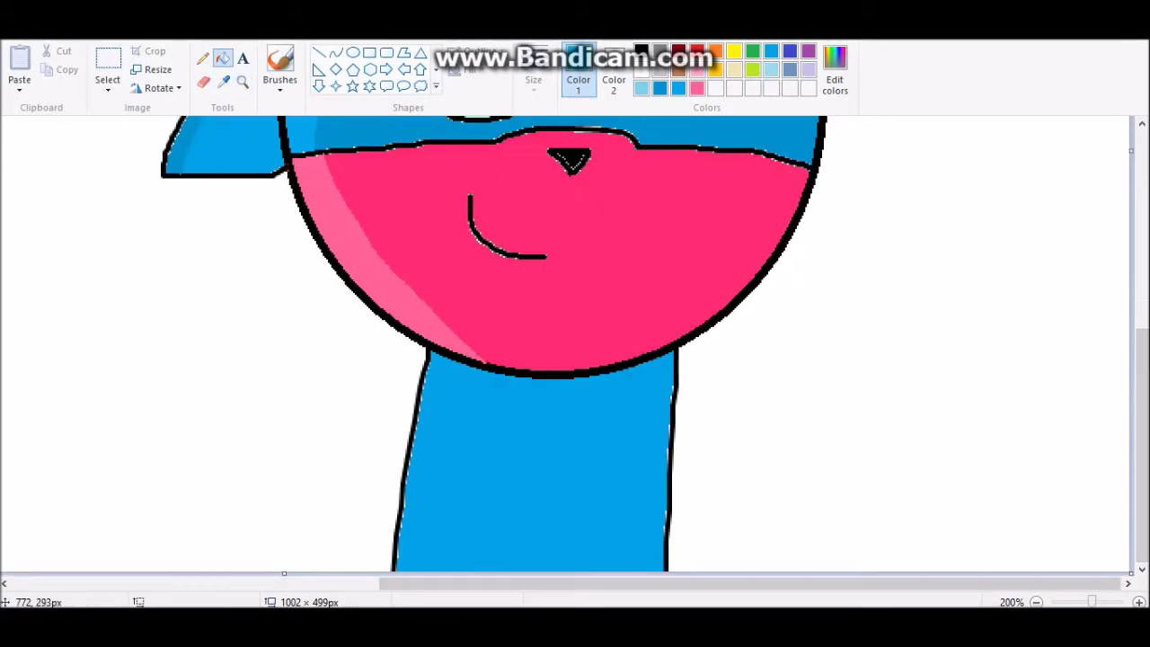
pyautogui.click(834, 70)
pyautogui.click(752, 284)
pyautogui.click(405, 425)
pyautogui.click(203, 58)
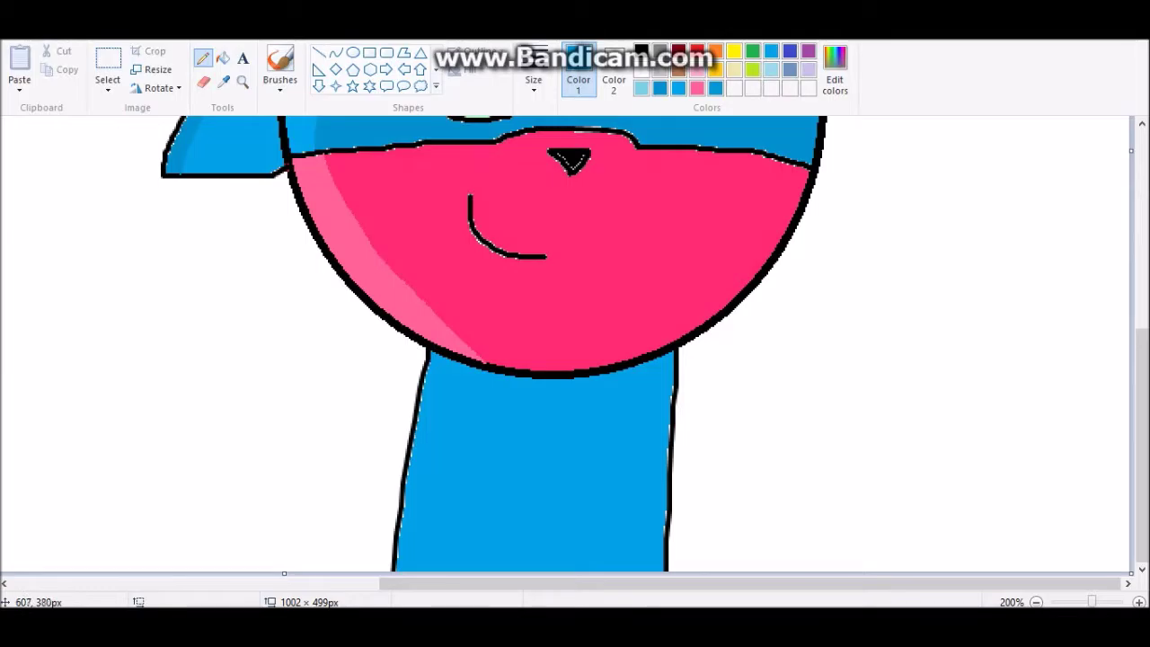
pyautogui.moveTo(462, 362); pyautogui.dragTo(441, 571)
pyautogui.click(222, 58)
pyautogui.click(399, 537)
pyautogui.hotkey('ctrl', 'z')
pyautogui.click(410, 548)
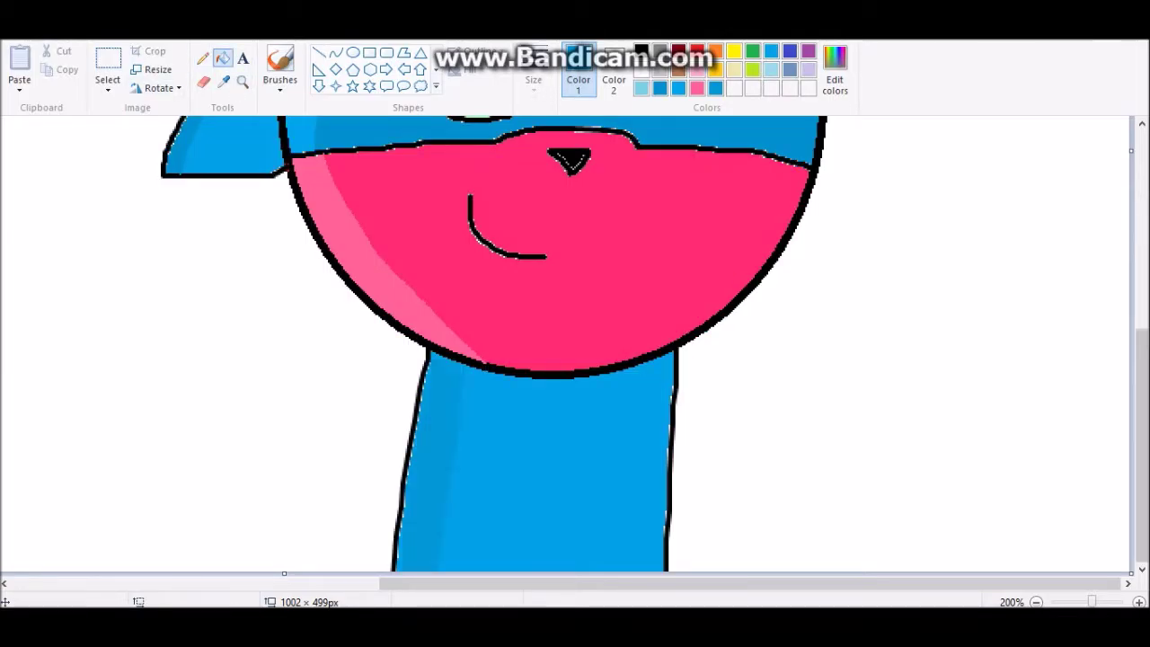
# Widen the canvas to the right of the drawing to 1249 × 499 px.
pyautogui.click(1036, 602)
pyautogui.click(107, 63)
pyautogui.moveTo(280, 389); pyautogui.dragTo(2, 120)
pyautogui.moveTo(172, 242); pyautogui.dragTo(1023, 279)
pyautogui.click(740, 192)
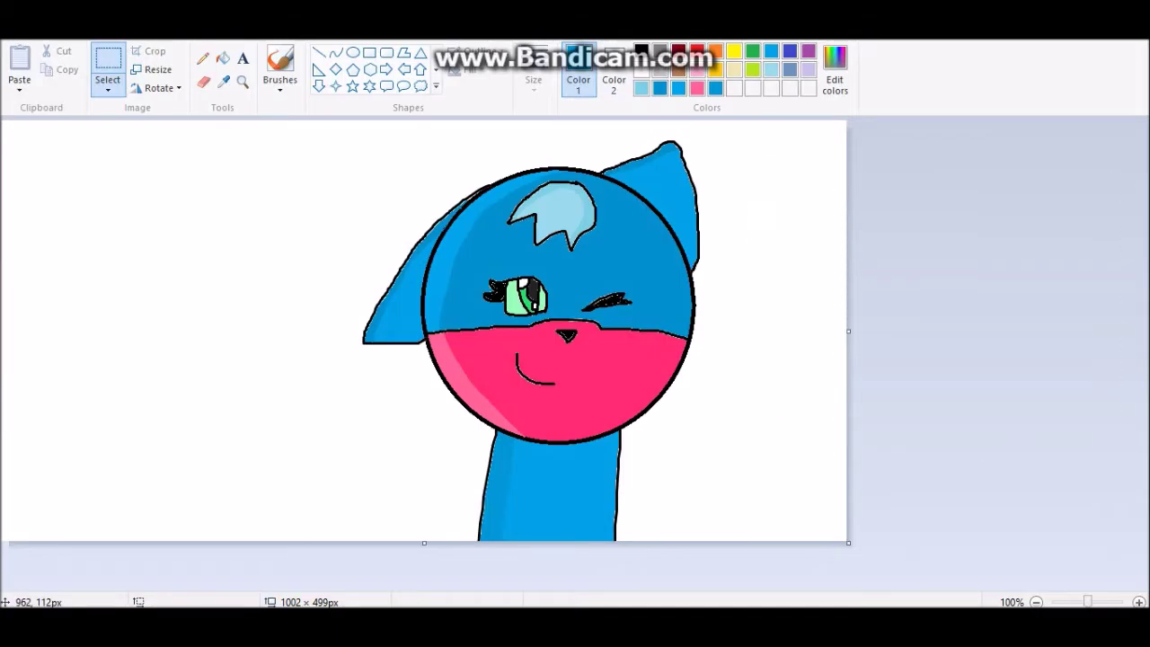
pyautogui.click(353, 52)
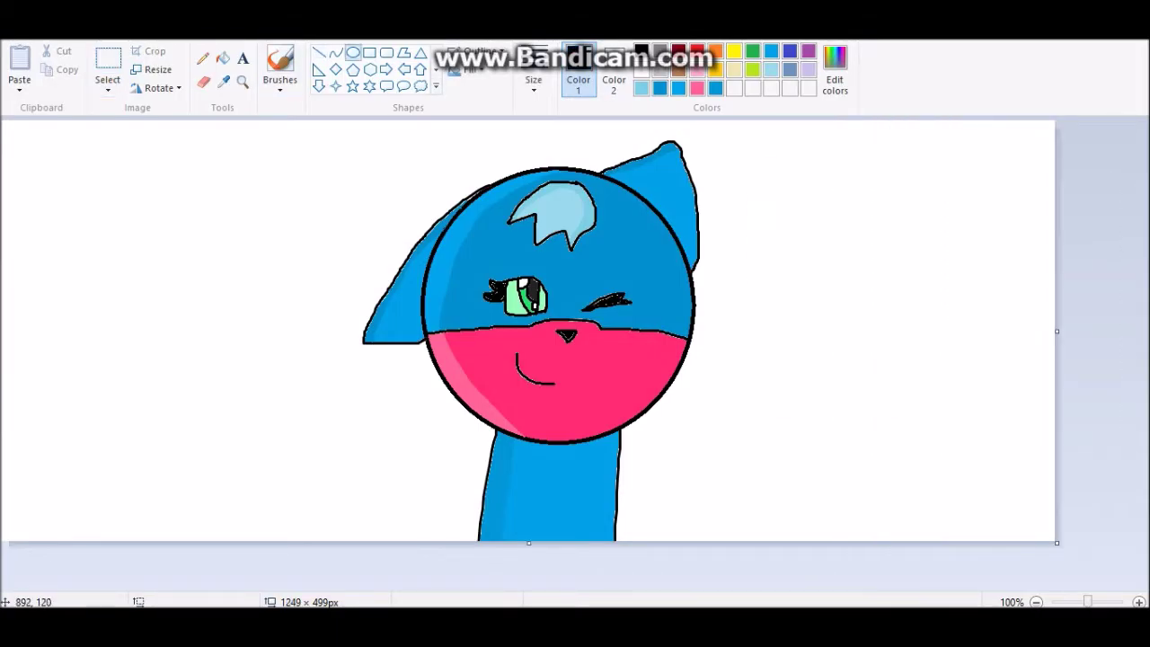
pyautogui.click(202, 58)
pyautogui.moveTo(661, 157); pyautogui.dragTo(622, 182)
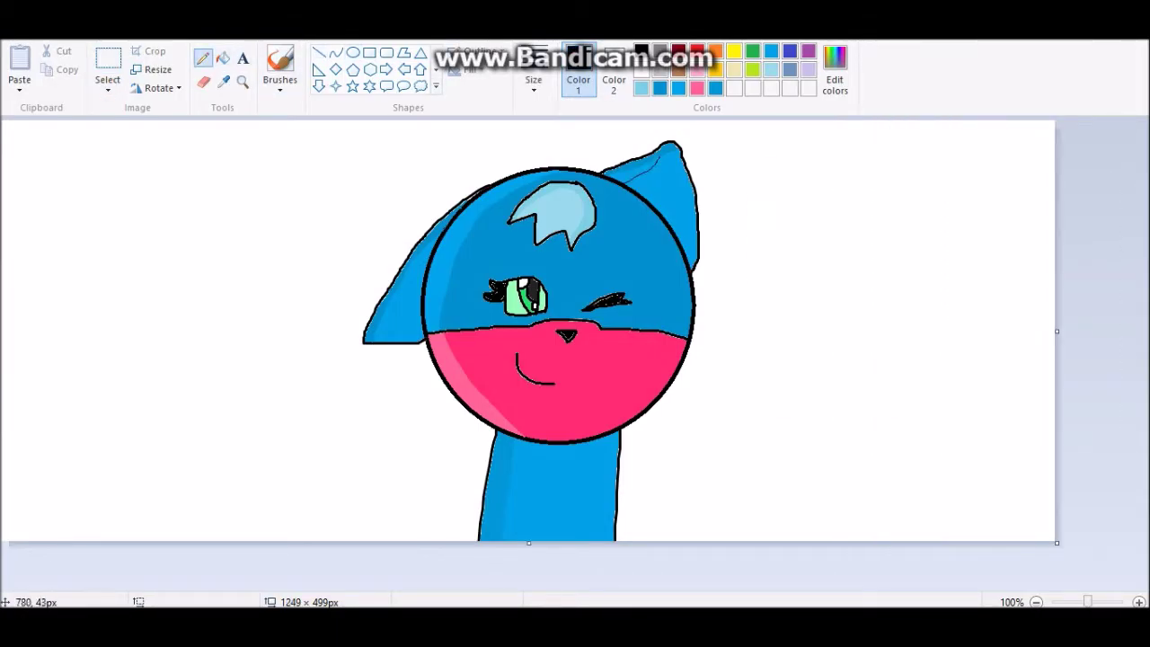
pyautogui.moveTo(422, 271); pyautogui.dragTo(396, 321)
pyautogui.hotkey('ctrl', 'z')
pyautogui.hotkey('ctrl', 'z')
# Draw black angular inner-ear outlines on the upright right ear and the drooping left ear with the brush.
pyautogui.click(279, 68)
pyautogui.moveTo(624, 186)
pyautogui.mouseDown()
pyautogui.moveTo(664, 175)
pyautogui.moveTo(670, 228)
pyautogui.mouseUp()
pyautogui.moveTo(416, 283); pyautogui.dragTo(422, 322)
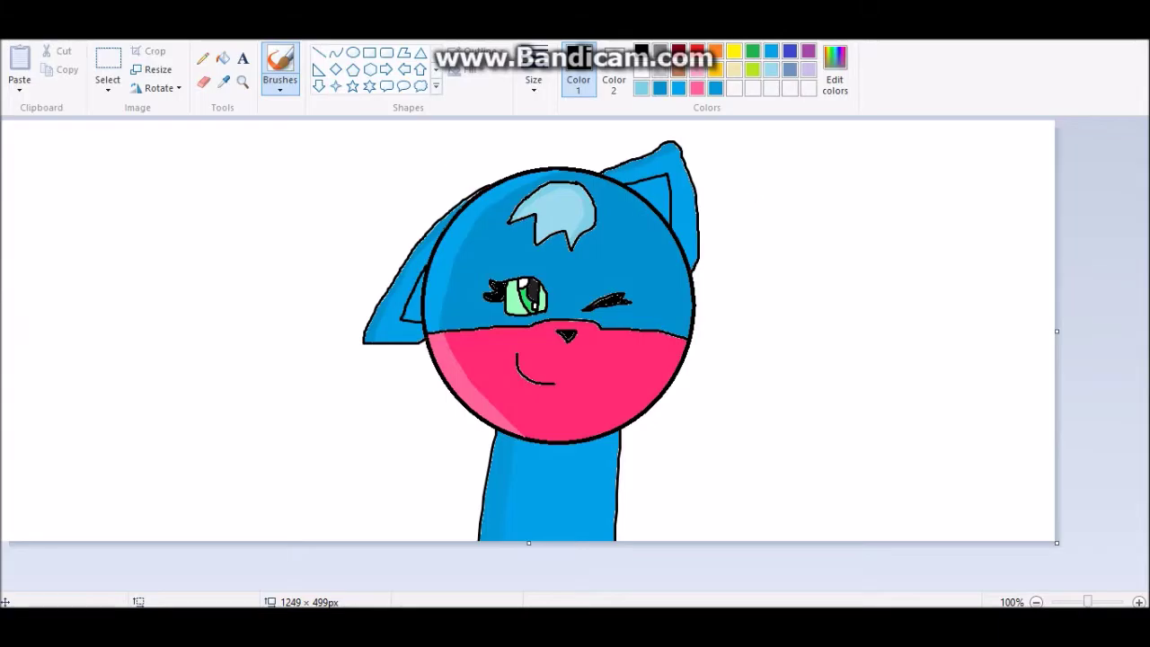
pyautogui.click(353, 53)
pyautogui.moveTo(728, 162)
pyautogui.mouseDown()
pyautogui.moveTo(970, 386)
pyautogui.moveTo(971, 415)
pyautogui.mouseUp()
pyautogui.hotkey('ctrl', 'z')
# Sample the drooping left ear's blue and pencil over the white specks along the ear's outline at 300% zoom.
pyautogui.click(1139, 603)
pyautogui.click(1139, 602)
pyautogui.scroll(-3, 411, 537)
pyautogui.moveTo(378, 584); pyautogui.dragTo(656, 584)
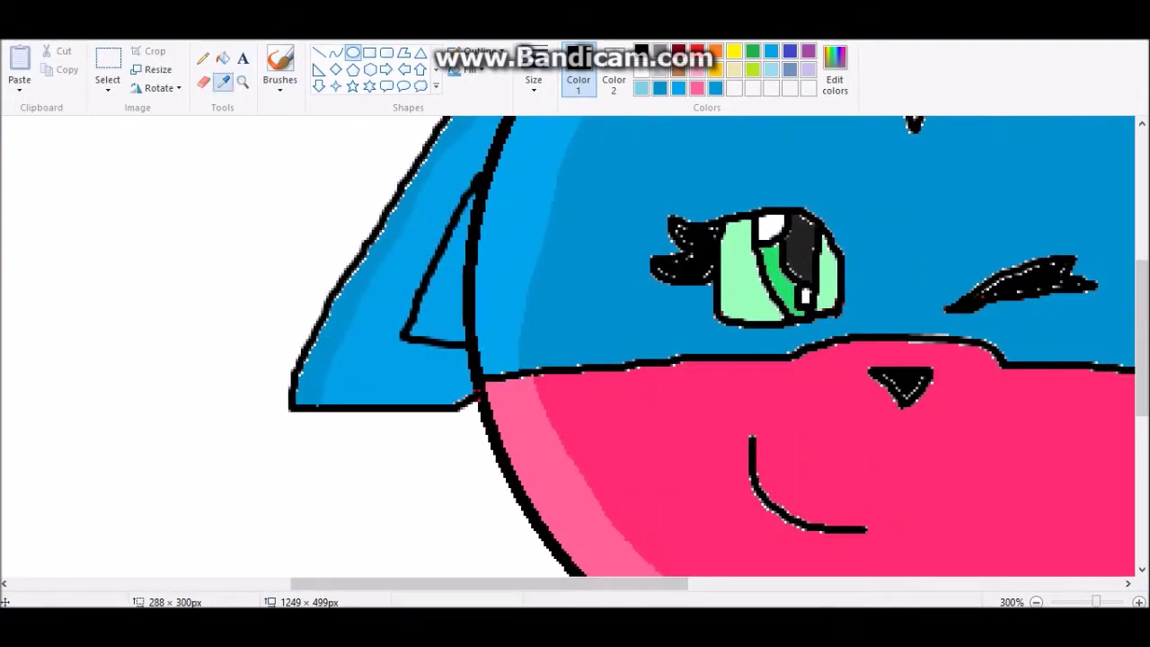
pyautogui.click(224, 81)
pyautogui.click(334, 357)
pyautogui.click(203, 58)
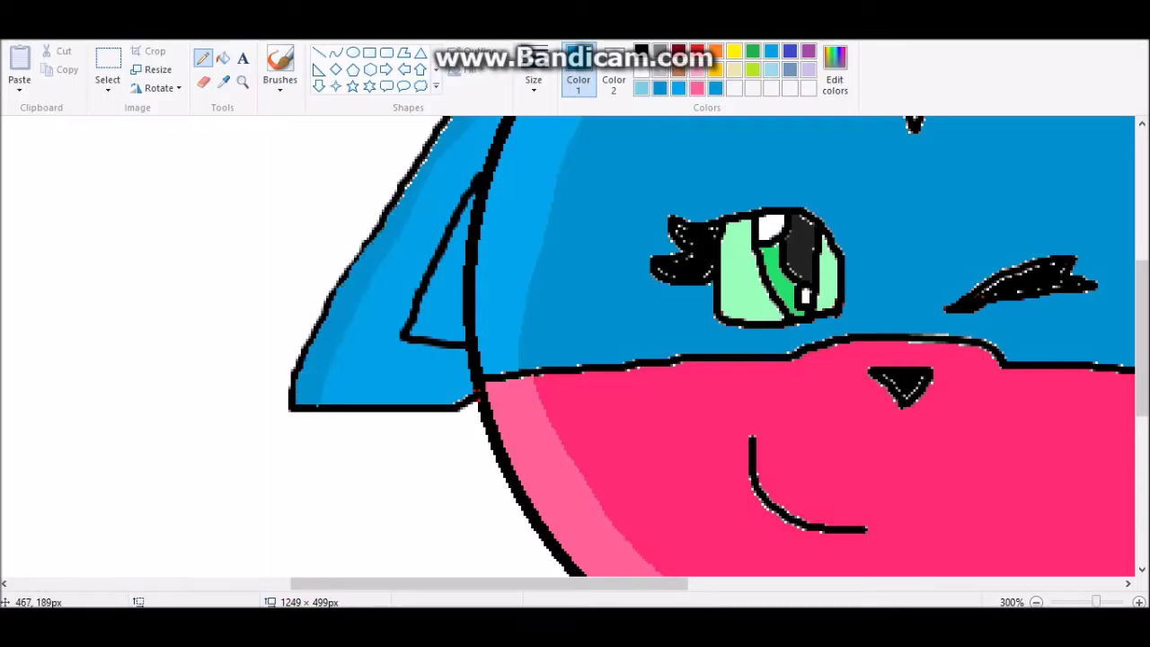
pyautogui.scroll(3, 574, 346)
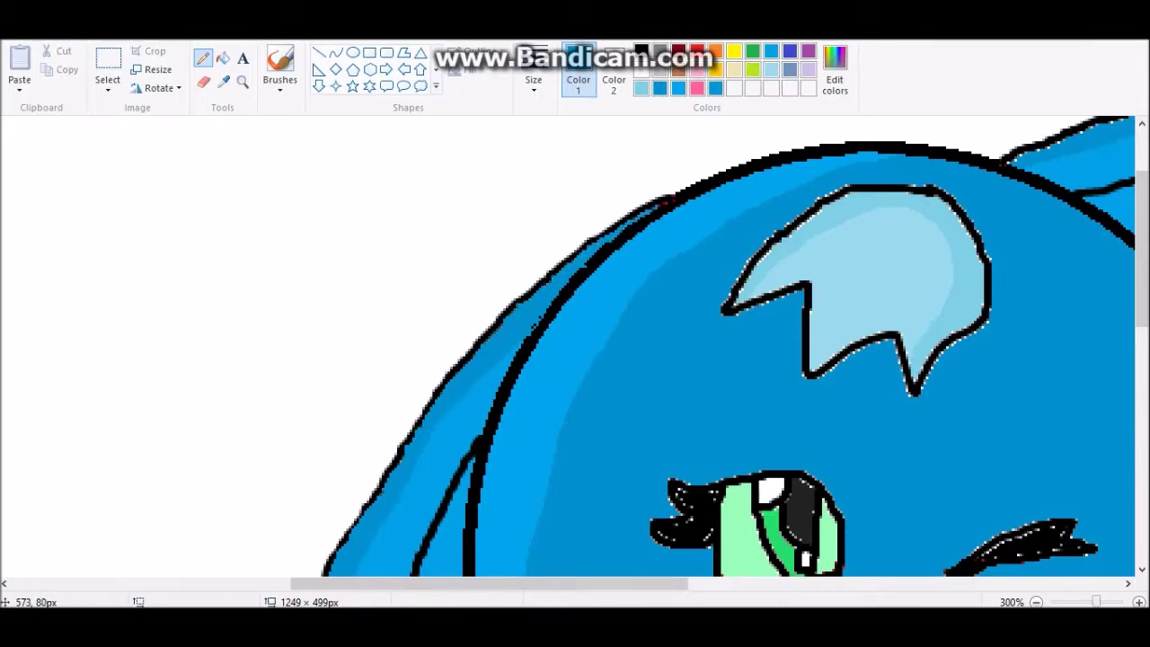
# Retouch the left end of the line between face and muzzle with the pencil, using sampled face blue and muzzle pink.
pyautogui.scroll(-4, 660, 205)
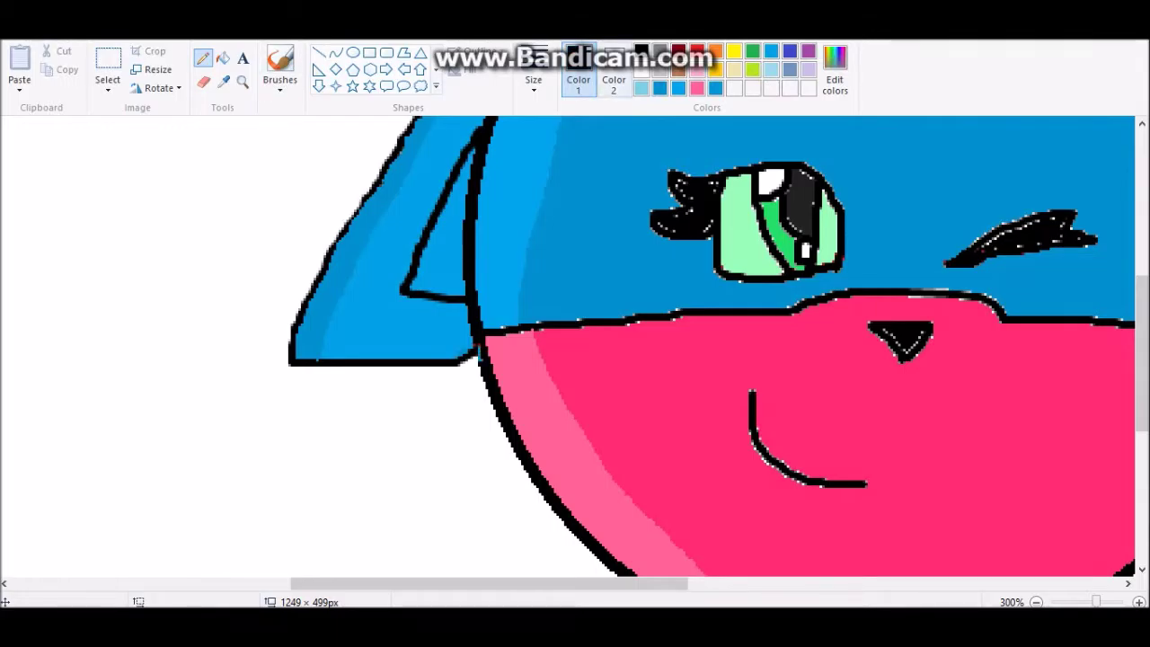
pyautogui.click(222, 82)
pyautogui.click(500, 313)
pyautogui.moveTo(499, 323); pyautogui.dragTo(506, 327)
pyautogui.click(223, 82)
pyautogui.click(524, 333)
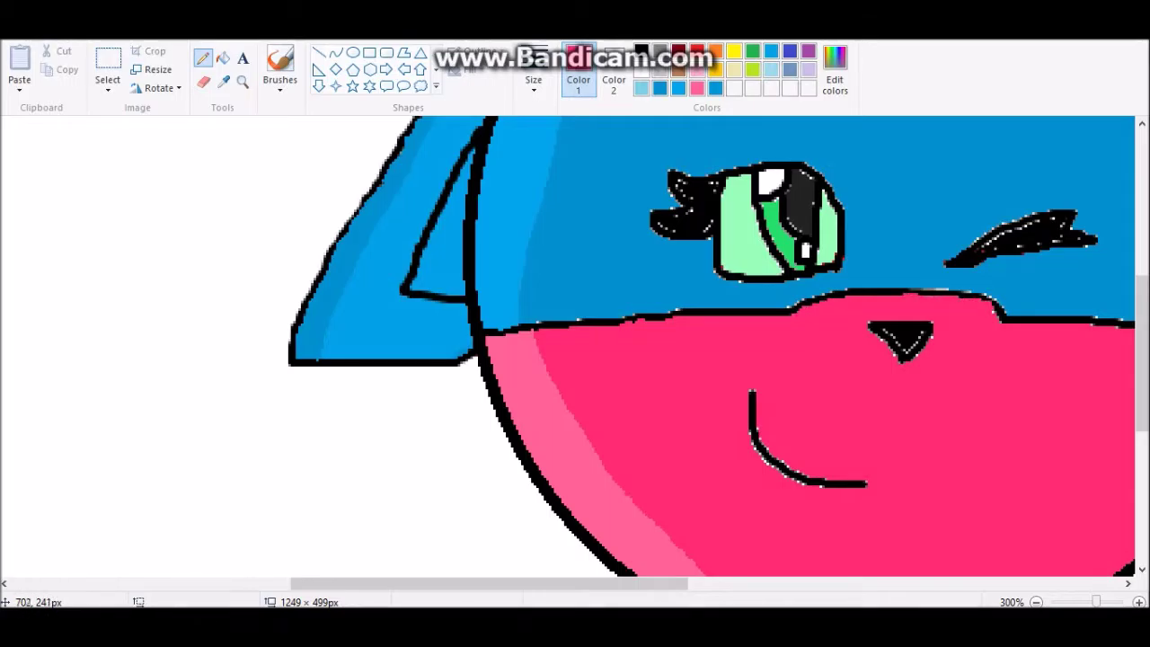
# Clean up the rest of the face-muzzle dividing line, covering white specks and redrawing its uneven stretches in black.
pyautogui.moveTo(611, 584); pyautogui.dragTo(737, 584)
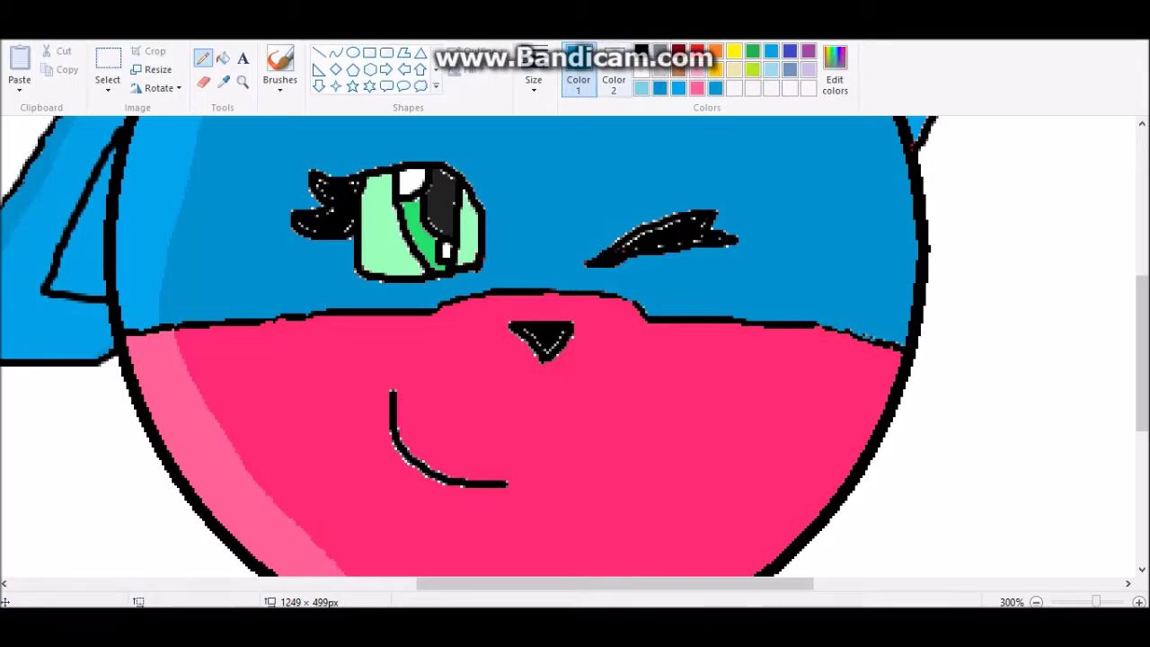
pyautogui.click(224, 81)
pyautogui.click(665, 319)
pyautogui.moveTo(866, 336); pyautogui.dragTo(820, 326)
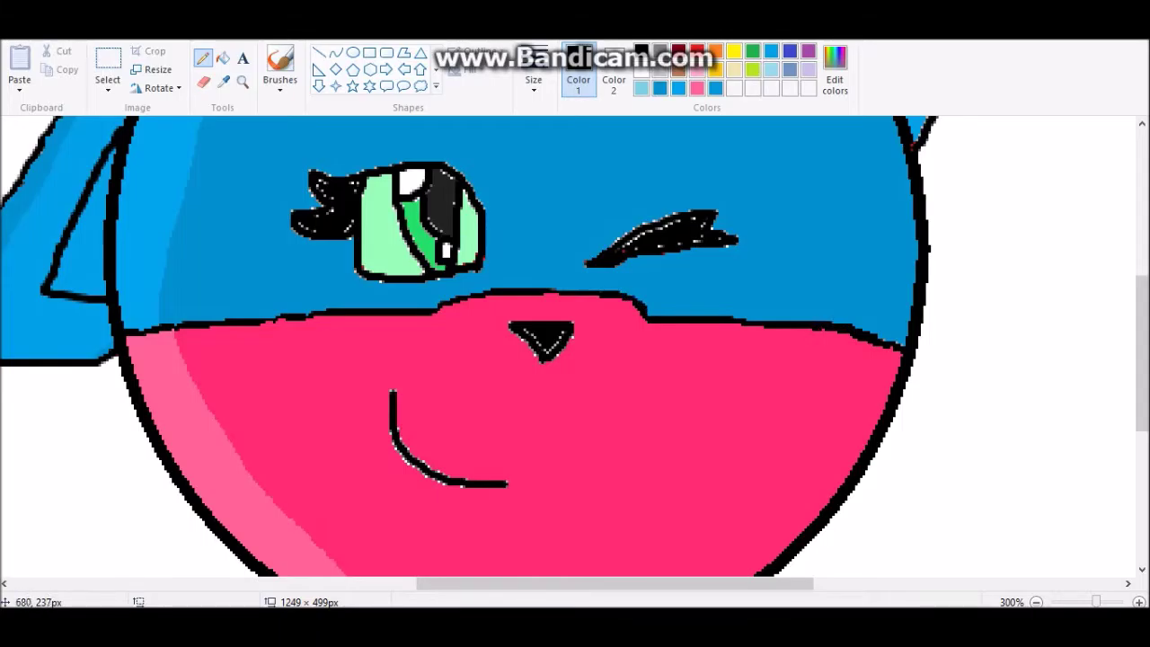
pyautogui.moveTo(312, 311); pyautogui.dragTo(265, 322)
# Trim the rough edges of the smile's curve with sampled muzzle pink, and thicken the curve again in black.
pyautogui.click(224, 82)
pyautogui.click(449, 463)
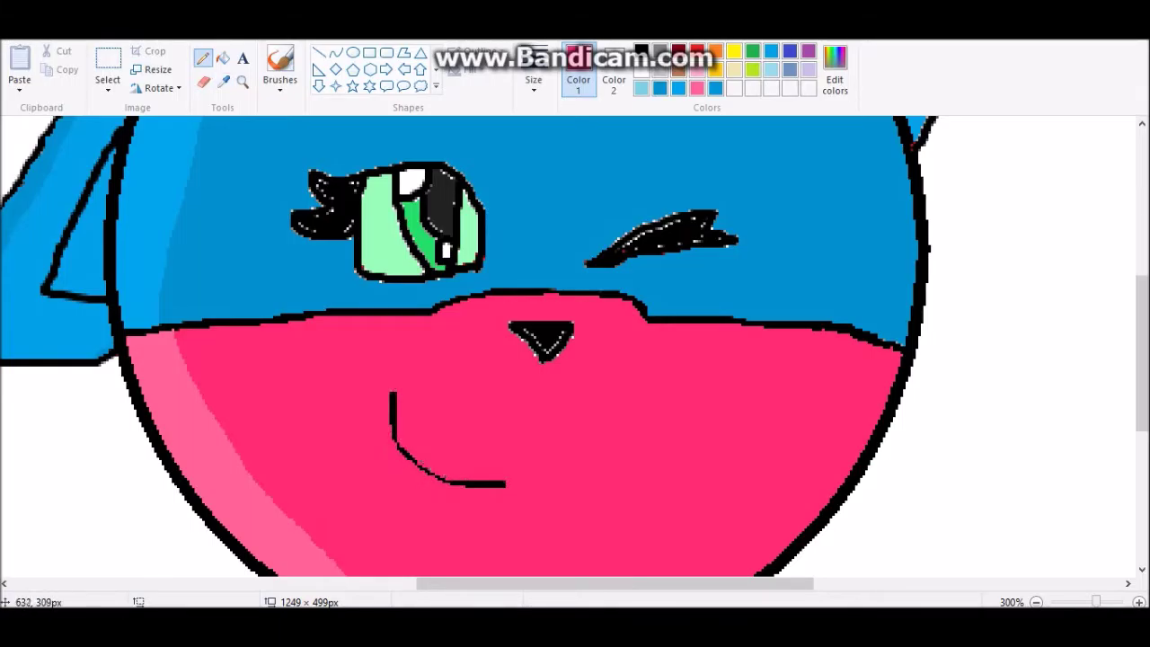
pyautogui.click(641, 51)
pyautogui.moveTo(456, 481)
pyautogui.mouseDown()
pyautogui.moveTo(394, 440)
pyautogui.moveTo(433, 466)
pyautogui.mouseUp()
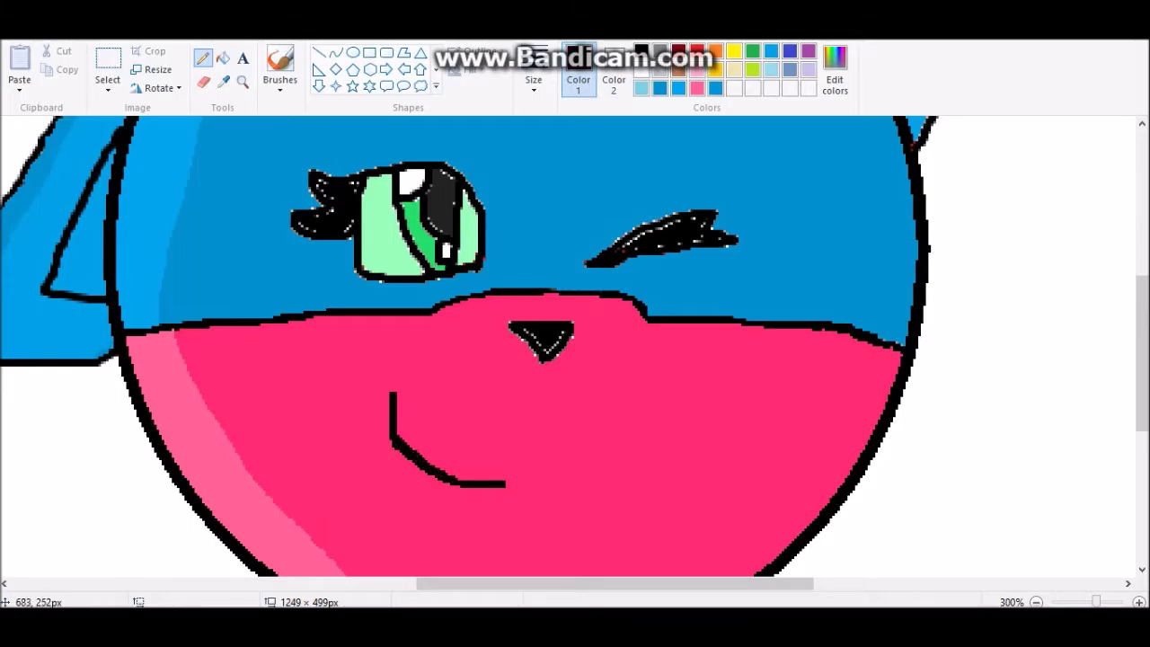
# Pencil over the white specks in the nose and the winking eye with black.
pyautogui.moveTo(537, 361)
pyautogui.mouseDown()
pyautogui.moveTo(508, 329)
pyautogui.moveTo(547, 353)
pyautogui.mouseUp()
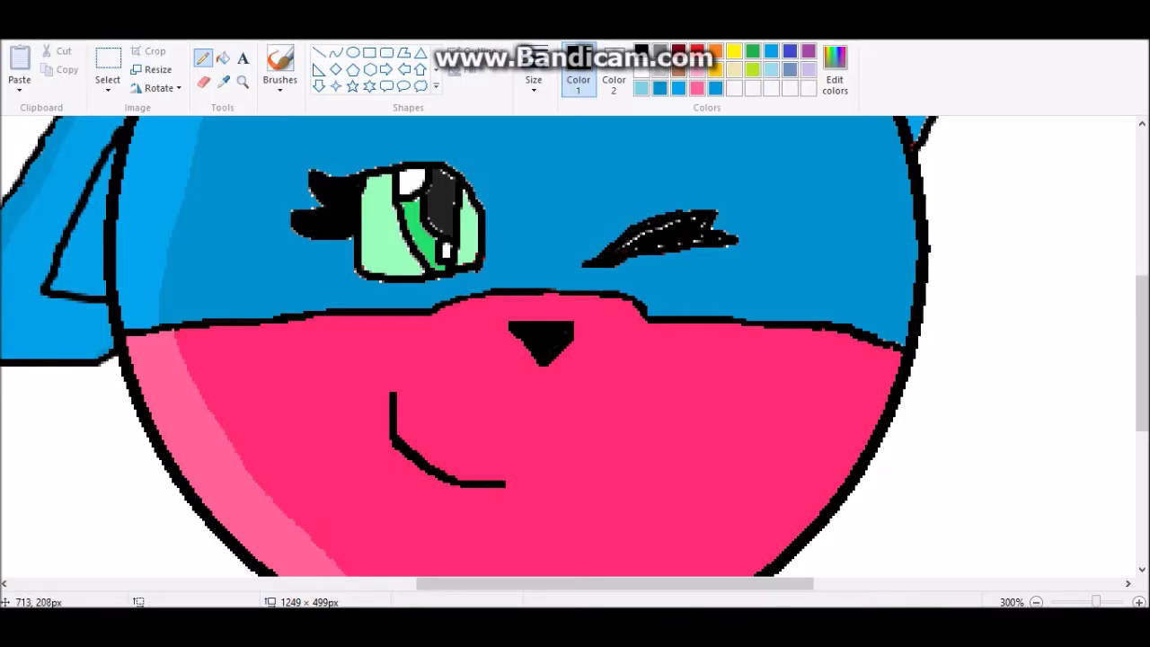
pyautogui.moveTo(714, 215)
pyautogui.mouseDown()
pyautogui.moveTo(729, 235)
pyautogui.moveTo(619, 259)
pyautogui.mouseUp()
pyautogui.moveTo(697, 228)
pyautogui.mouseDown()
pyautogui.moveTo(654, 230)
pyautogui.moveTo(583, 273)
pyautogui.mouseUp()
# Cover the white specks around the open eye's outline, lashes and pupil edge with the pencil.
pyautogui.moveTo(485, 256)
pyautogui.mouseDown()
pyautogui.moveTo(464, 275)
pyautogui.moveTo(391, 289)
pyautogui.moveTo(358, 273)
pyautogui.mouseUp()
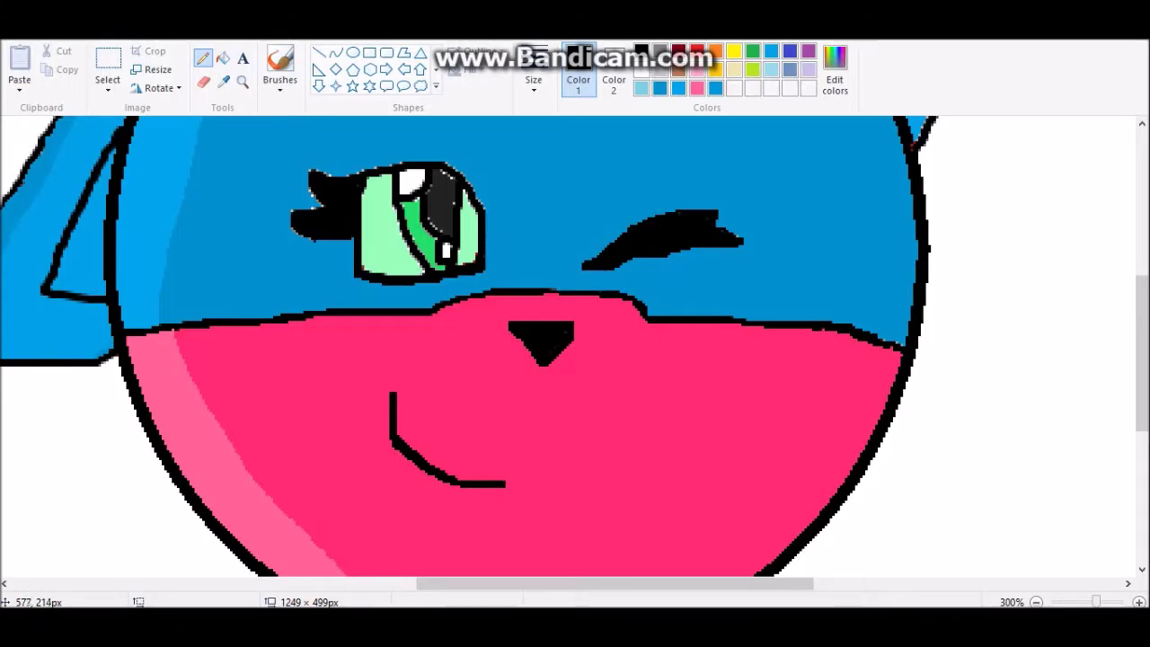
pyautogui.moveTo(318, 208)
pyautogui.mouseDown()
pyautogui.moveTo(322, 172)
pyautogui.moveTo(401, 161)
pyautogui.mouseUp()
pyautogui.moveTo(466, 177)
pyautogui.mouseDown()
pyautogui.moveTo(477, 193)
pyautogui.moveTo(446, 179)
pyautogui.moveTo(445, 233)
pyautogui.mouseUp()
# Sample the dark colour at the open eye's pupil edge and thicken the lines around the pupil, iris and lower highlight.
pyautogui.click(223, 81)
pyautogui.click(455, 204)
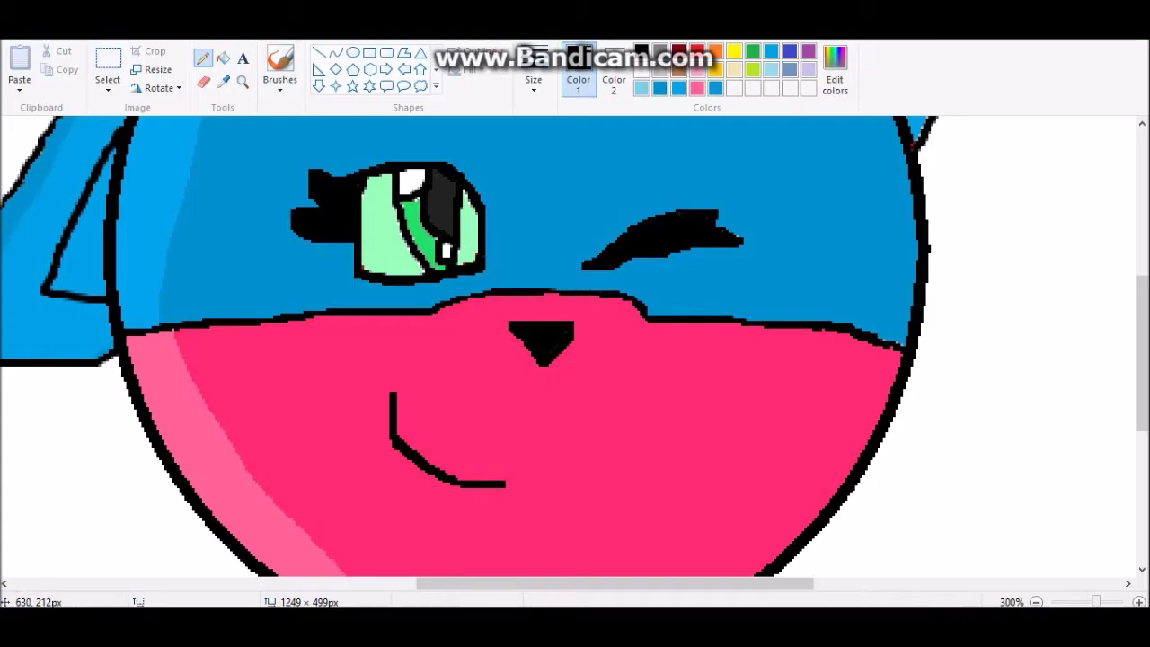
pyautogui.moveTo(472, 214); pyautogui.dragTo(473, 204)
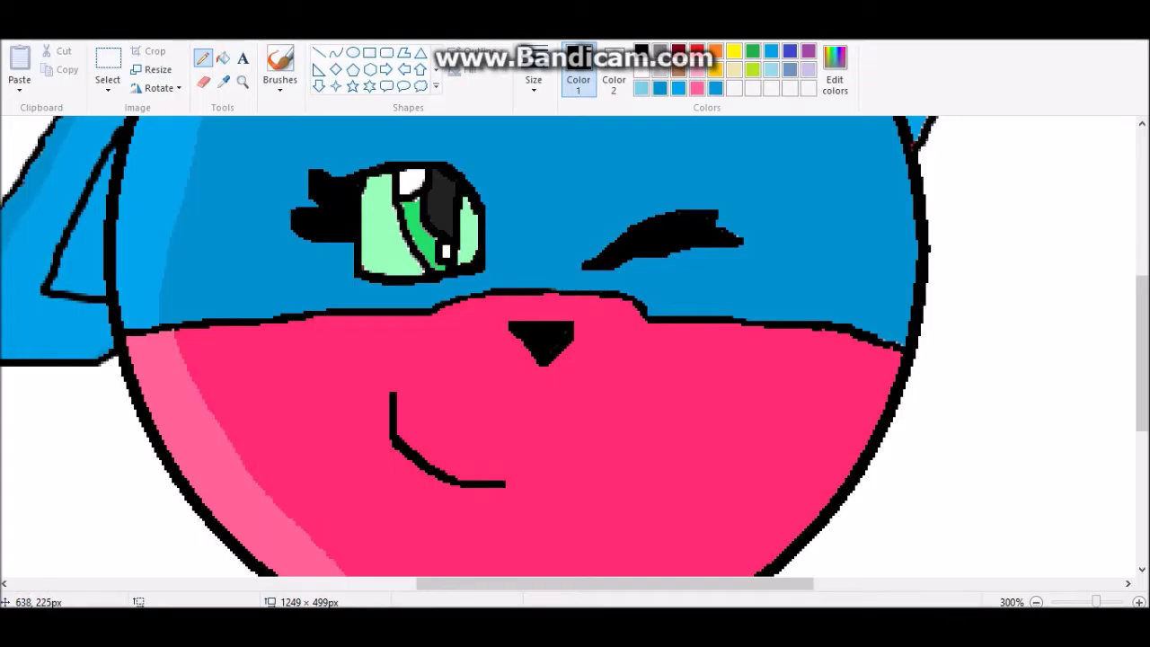
pyautogui.moveTo(437, 244)
pyautogui.mouseDown()
pyautogui.moveTo(399, 201)
pyautogui.moveTo(420, 249)
pyautogui.moveTo(442, 266)
pyautogui.mouseUp()
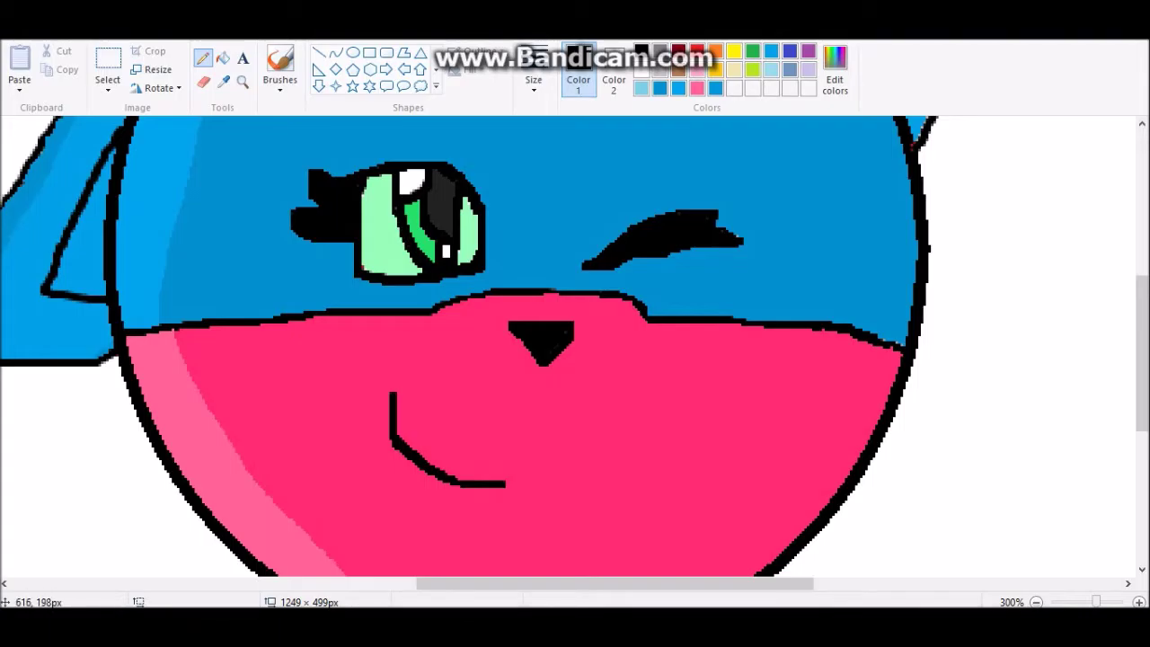
pyautogui.moveTo(380, 175); pyautogui.dragTo(371, 175)
# Thicken the forehead tuft's outline in black and cover the white specks inside its upper-left edge with light turquoise.
pyautogui.scroll(5, 595, 328)
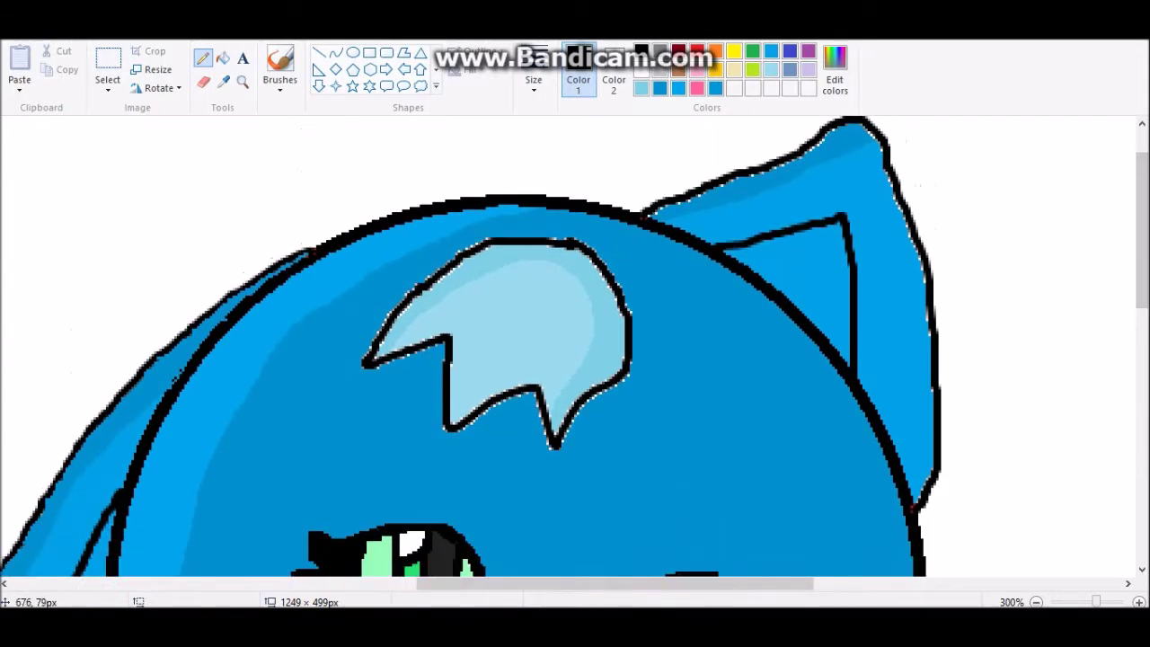
pyautogui.moveTo(481, 244)
pyautogui.mouseDown()
pyautogui.moveTo(391, 308)
pyautogui.moveTo(361, 359)
pyautogui.moveTo(436, 347)
pyautogui.mouseUp()
pyautogui.moveTo(441, 387)
pyautogui.mouseDown()
pyautogui.moveTo(443, 429)
pyautogui.moveTo(530, 393)
pyautogui.moveTo(548, 446)
pyautogui.moveTo(562, 450)
pyautogui.moveTo(632, 362)
pyautogui.mouseUp()
pyautogui.moveTo(631, 312)
pyautogui.mouseDown()
pyautogui.moveTo(604, 263)
pyautogui.moveTo(575, 239)
pyautogui.moveTo(547, 238)
pyautogui.mouseUp()
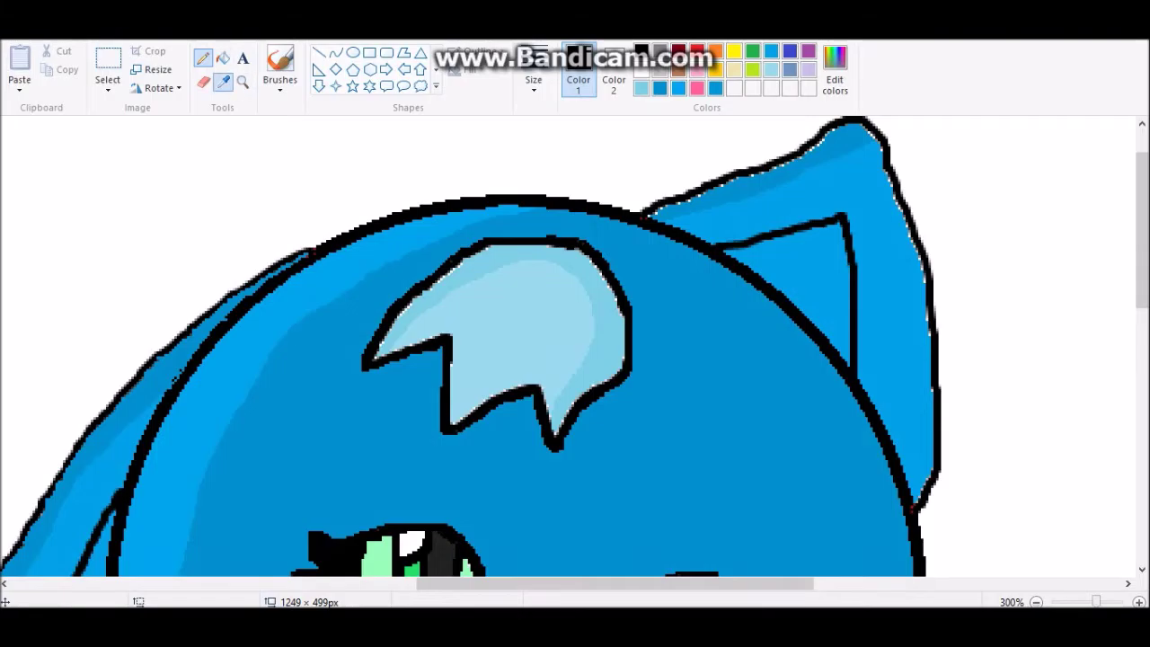
pyautogui.moveTo(480, 249)
pyautogui.mouseDown()
pyautogui.moveTo(408, 300)
pyautogui.moveTo(370, 363)
pyautogui.mouseUp()
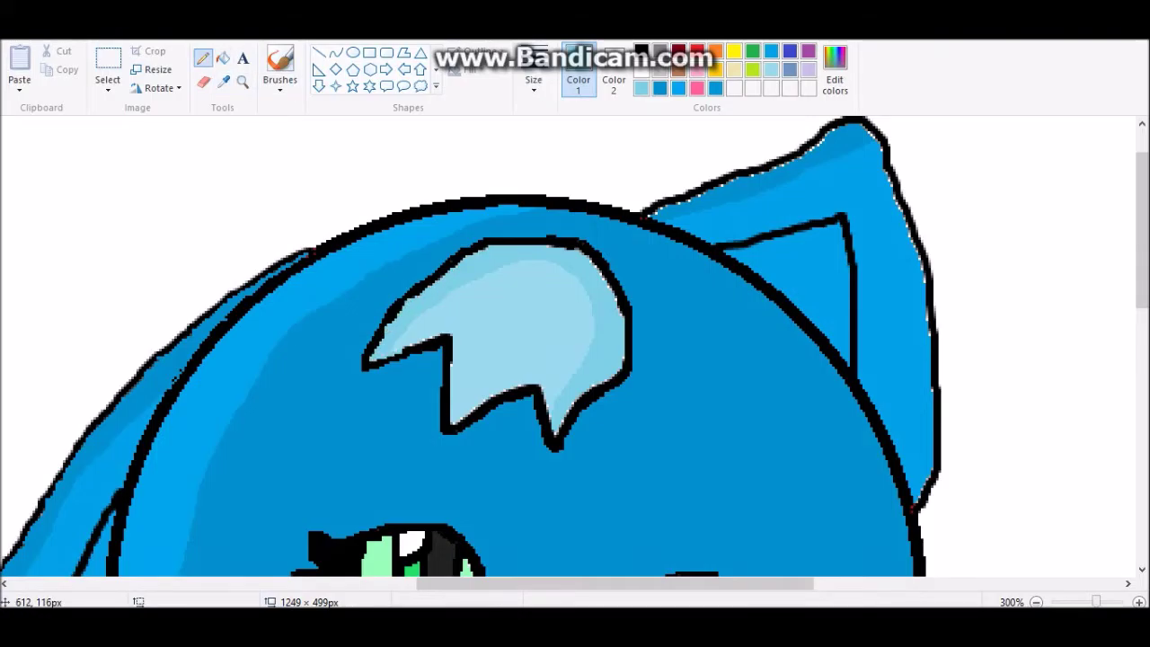